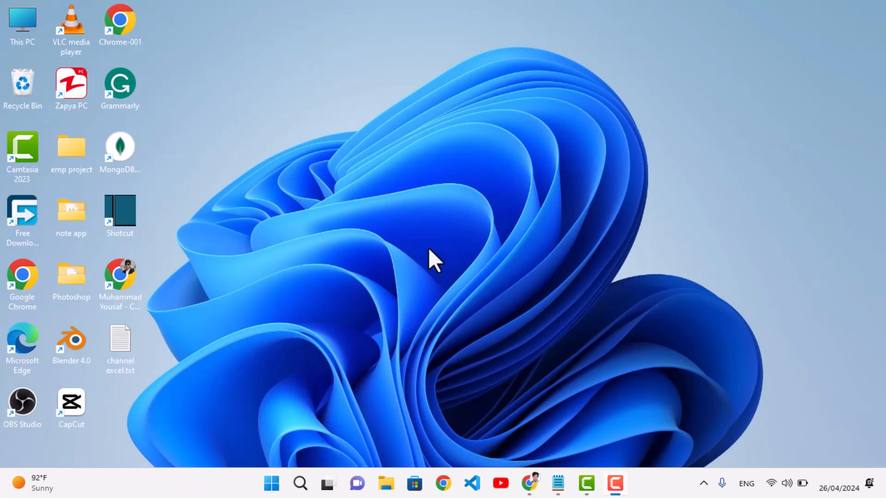
# Open the list of installed apps in Windows Settings
pyautogui.click(272, 483)
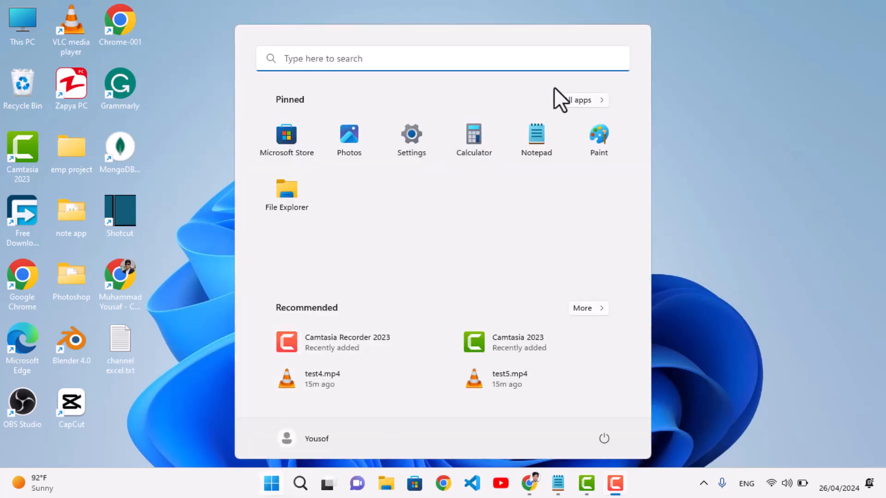
pyautogui.click(413, 141)
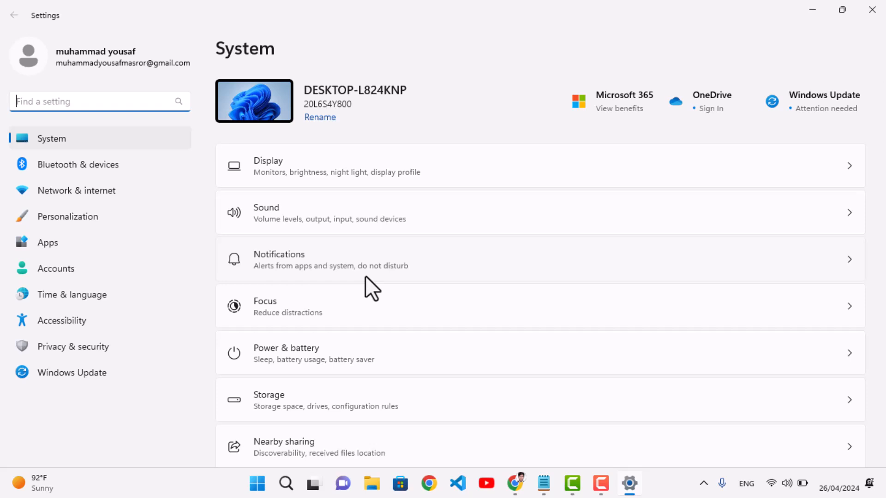
pyautogui.click(45, 242)
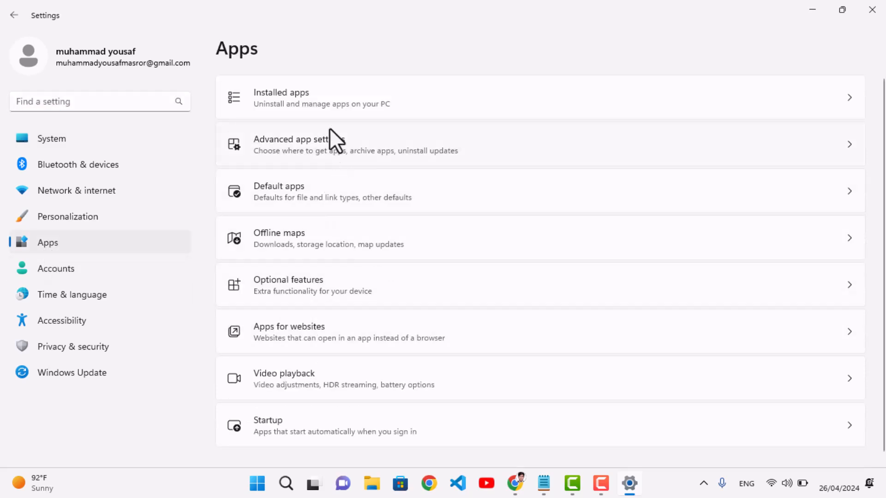
pyautogui.click(346, 105)
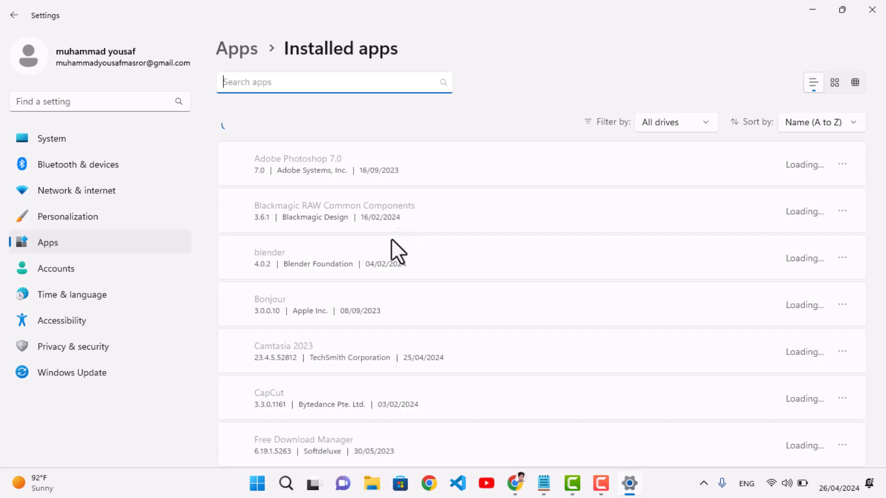
# Look through the installed apps and show the available options for the blender entry
pyautogui.scroll(-12, 412, 291)
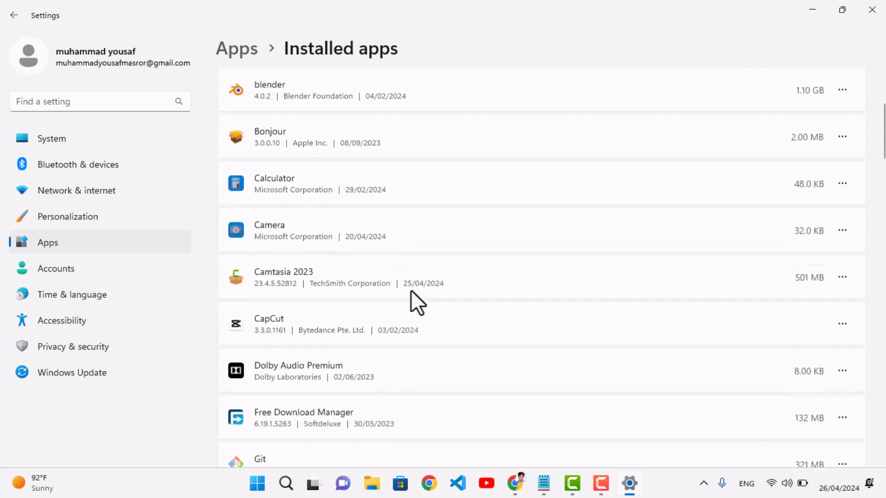
pyautogui.scroll(-15, 409, 294)
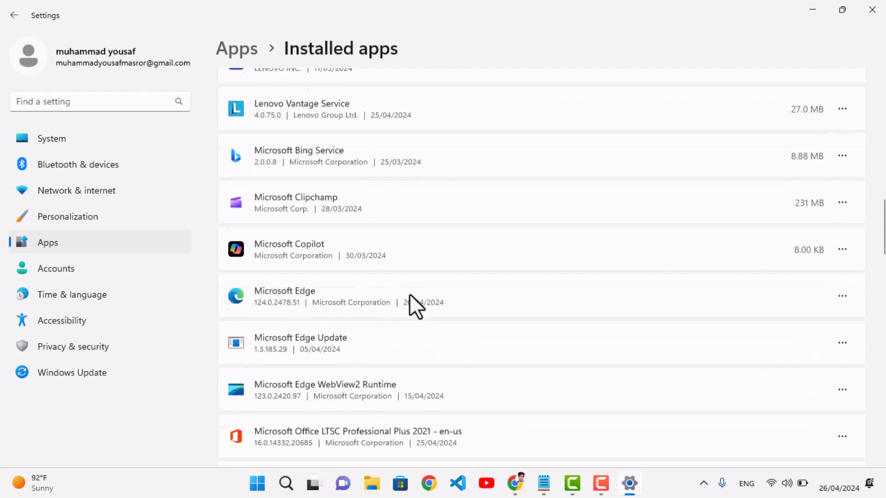
pyautogui.scroll(18, 408, 297)
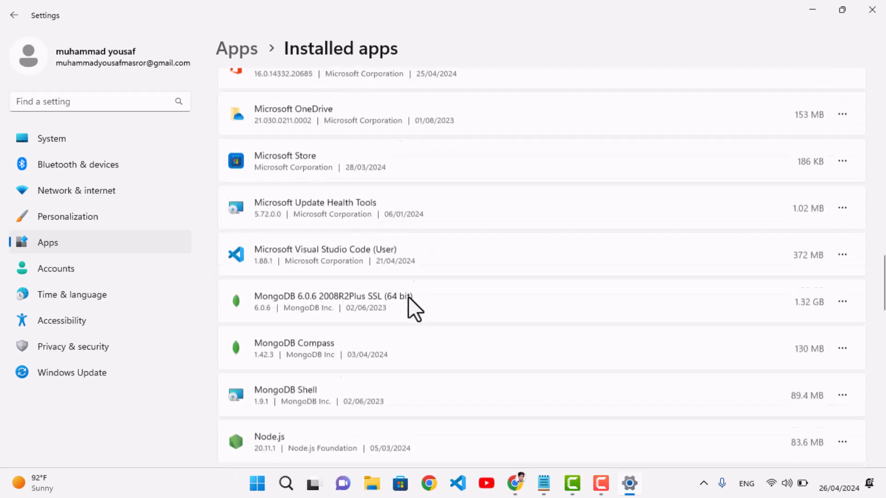
pyautogui.scroll(10, 408, 297)
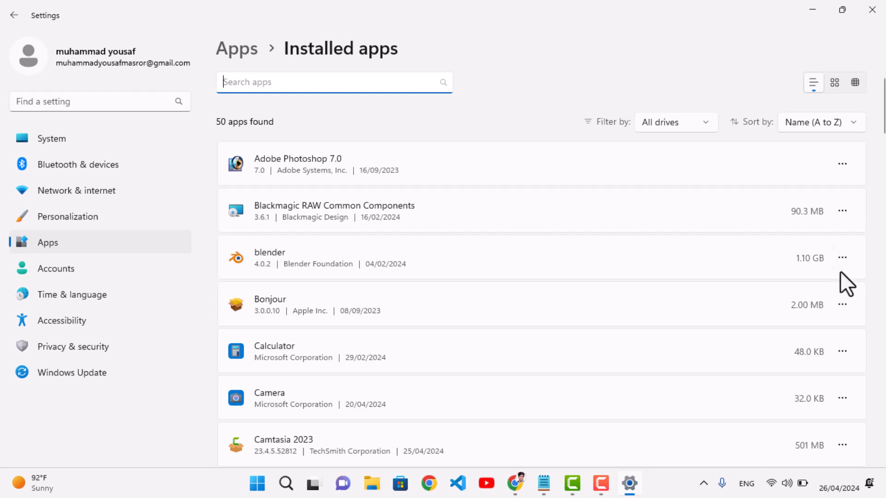
pyautogui.click(841, 258)
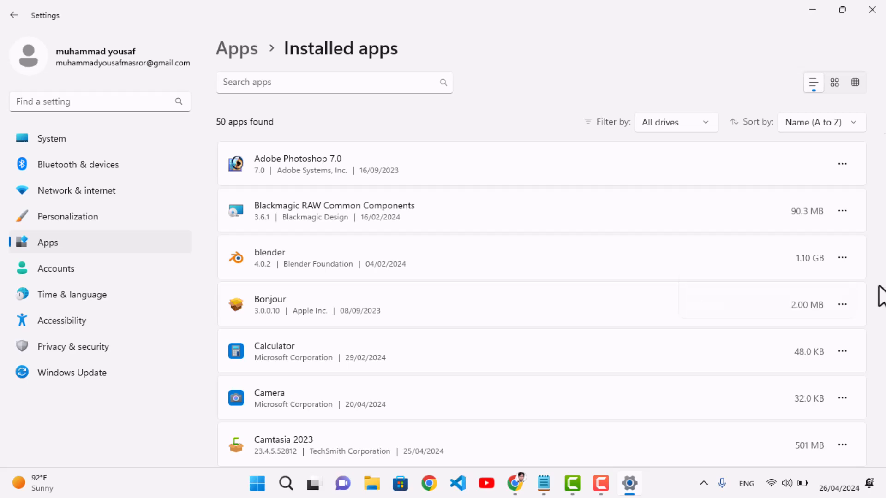
# Examine the complete list of installed apps for programs that could be uninstalled
pyautogui.scroll(-3, 746, 314)
pyautogui.scroll(-6, 744, 311)
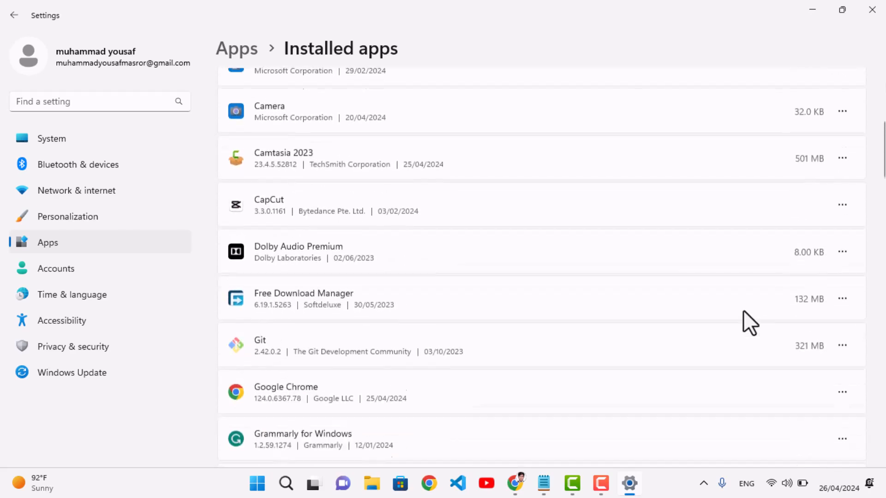
pyautogui.scroll(-16, 743, 310)
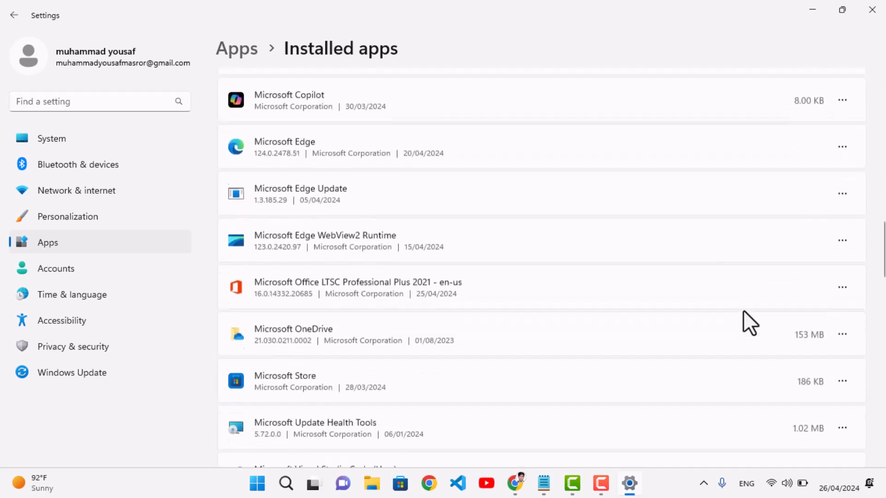
pyautogui.scroll(-14, 743, 311)
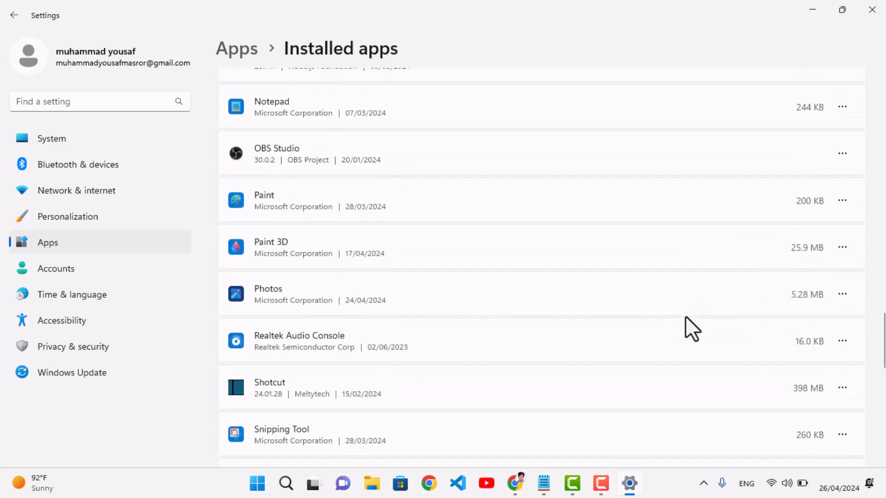
pyautogui.scroll(-5, 674, 323)
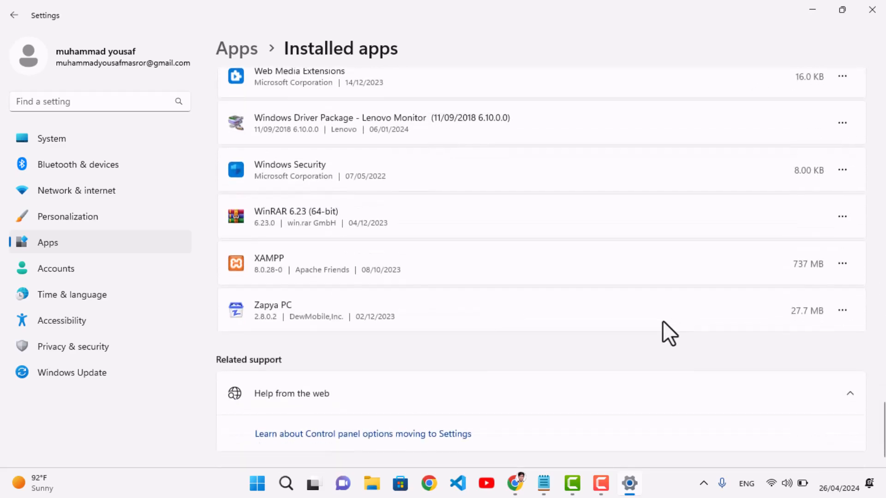
pyautogui.scroll(5, 662, 323)
pyautogui.scroll(20, 634, 328)
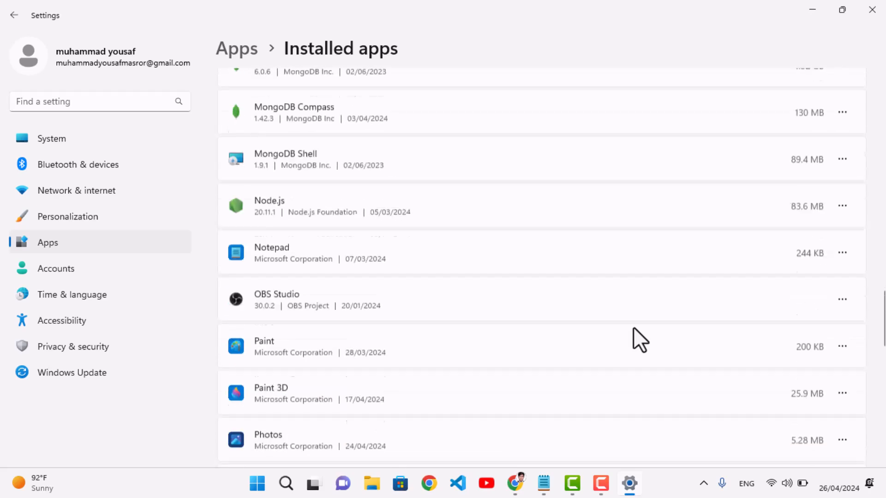
pyautogui.scroll(5, 635, 340)
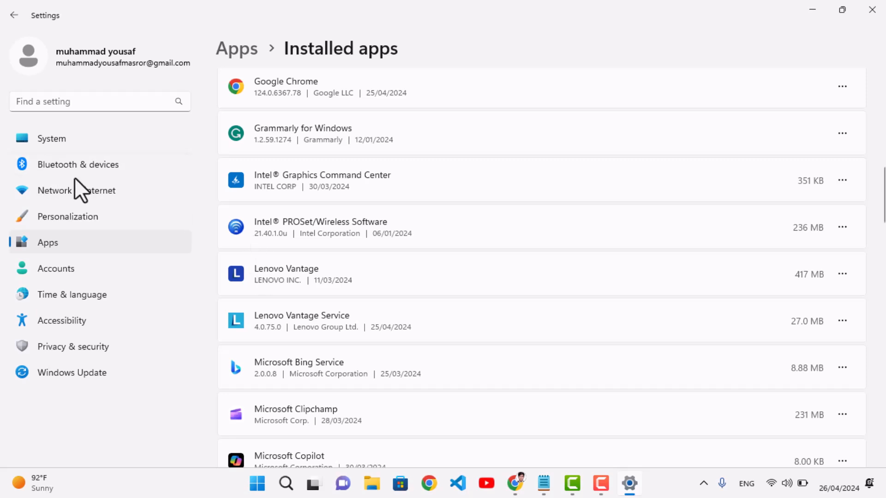
# Open the Colors page of the Personalization settings
pyautogui.click(81, 217)
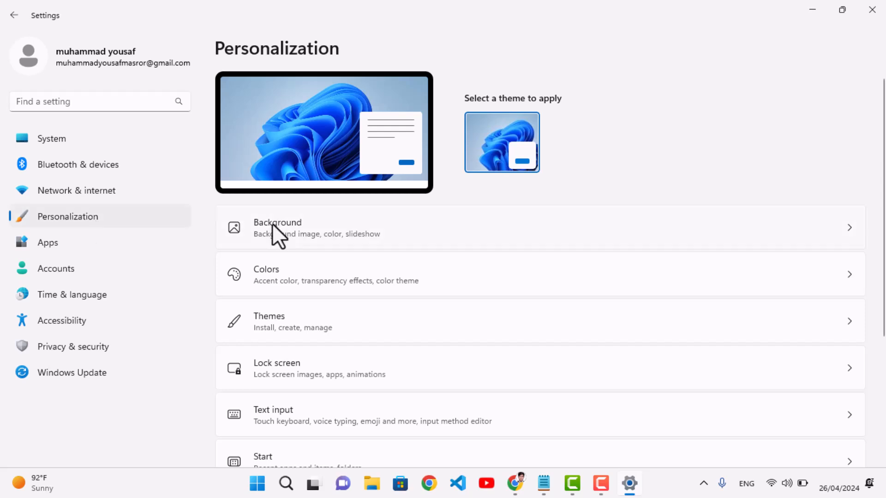
pyautogui.click(330, 279)
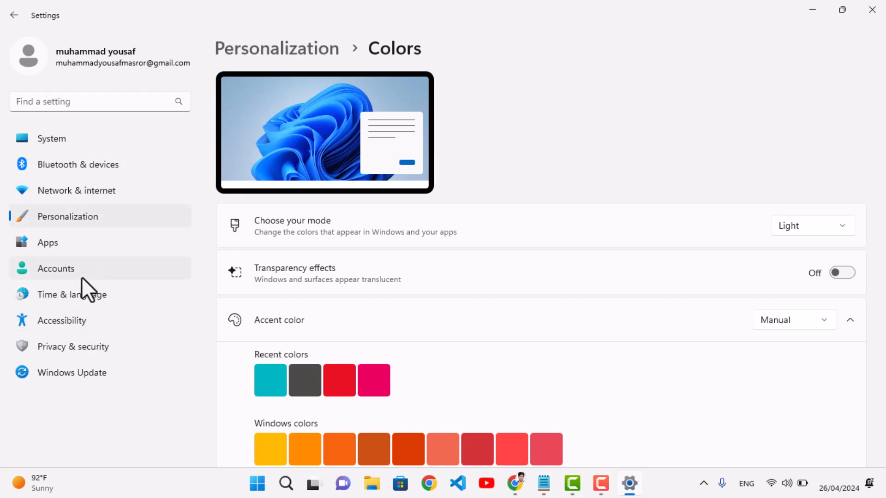
# Open the Temporary files page of the system storage settings and review the categories offered for removal
pyautogui.click(72, 348)
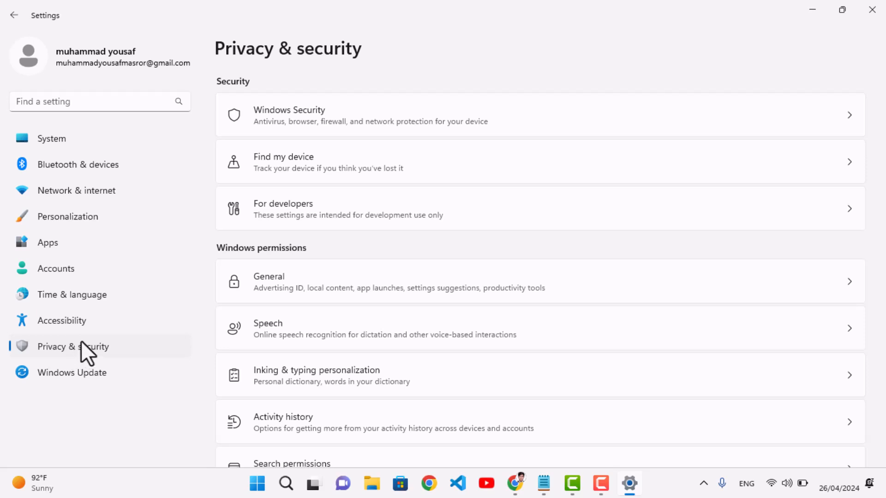
pyautogui.click(62, 149)
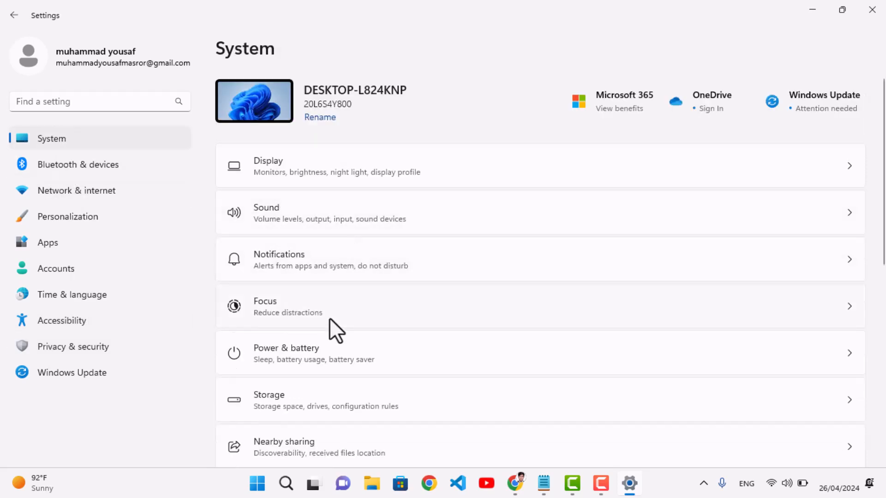
pyautogui.click(292, 398)
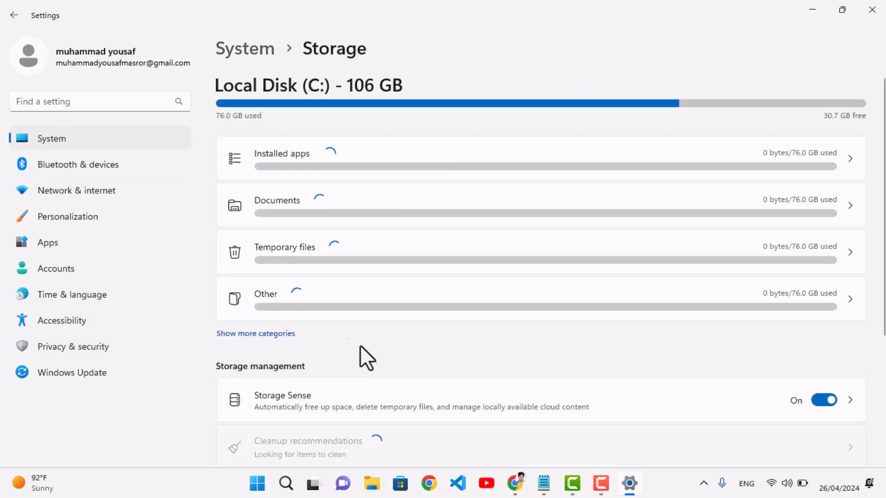
pyautogui.click(333, 255)
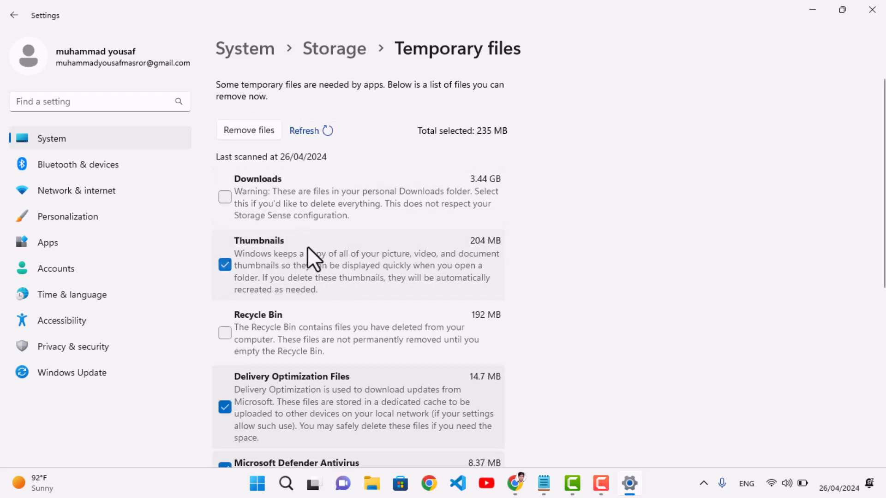
pyautogui.scroll(-6, 336, 274)
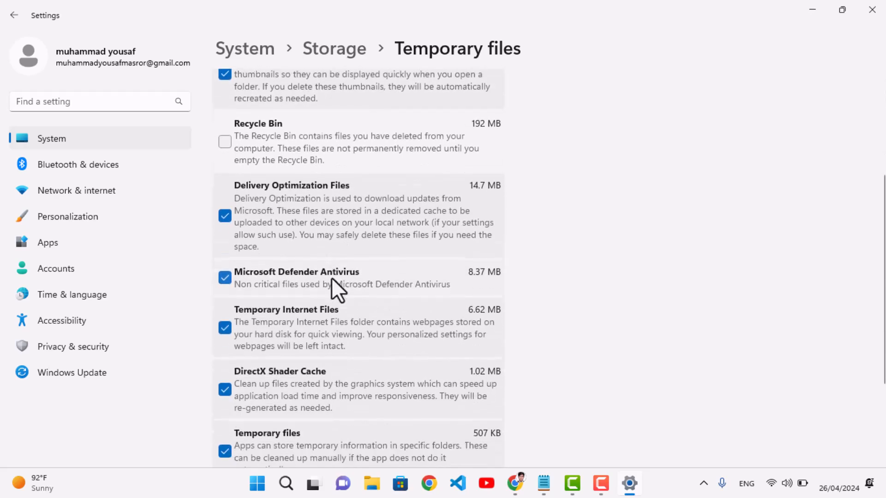
pyautogui.scroll(6, 325, 279)
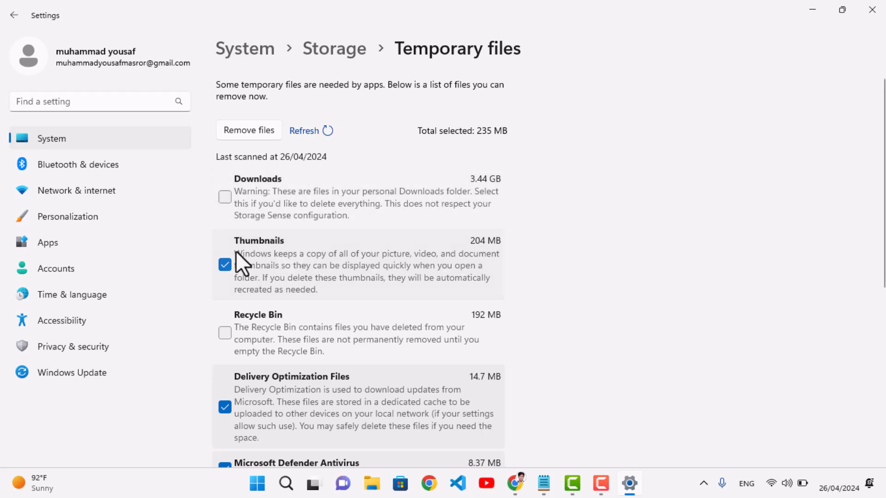
# Include the Recycle Bin among the temporary files selected for removal and review the other categories
pyautogui.scroll(-2, 322, 265)
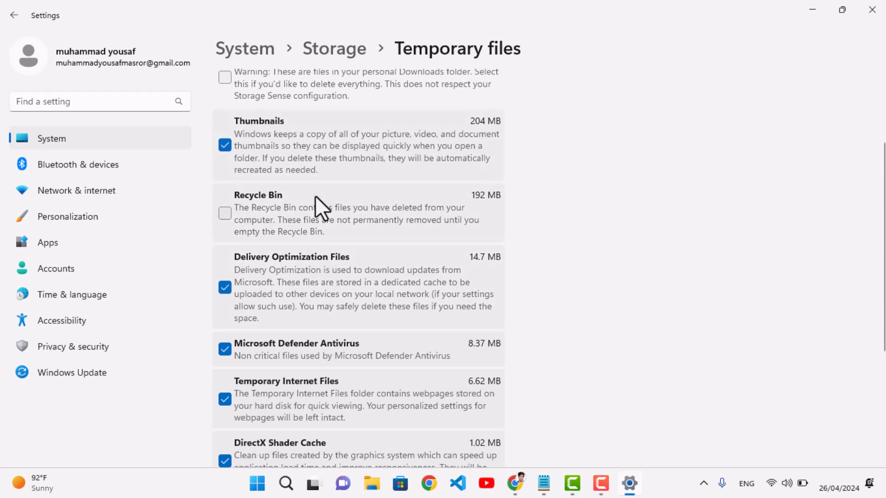
pyautogui.click(226, 215)
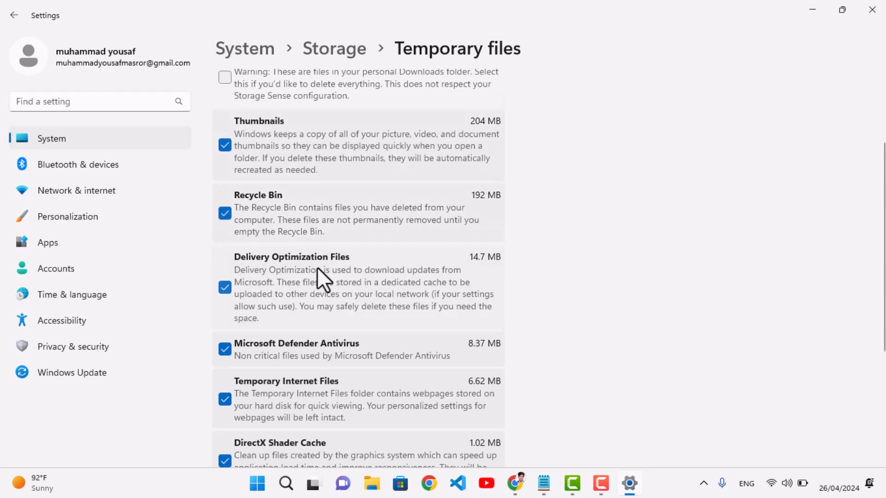
pyautogui.scroll(-1, 317, 267)
pyautogui.scroll(-1, 316, 232)
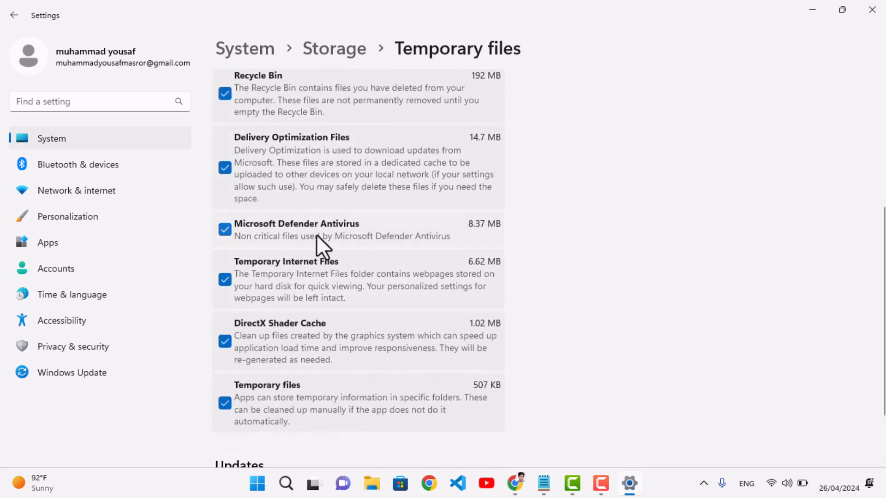
pyautogui.scroll(-1, 316, 235)
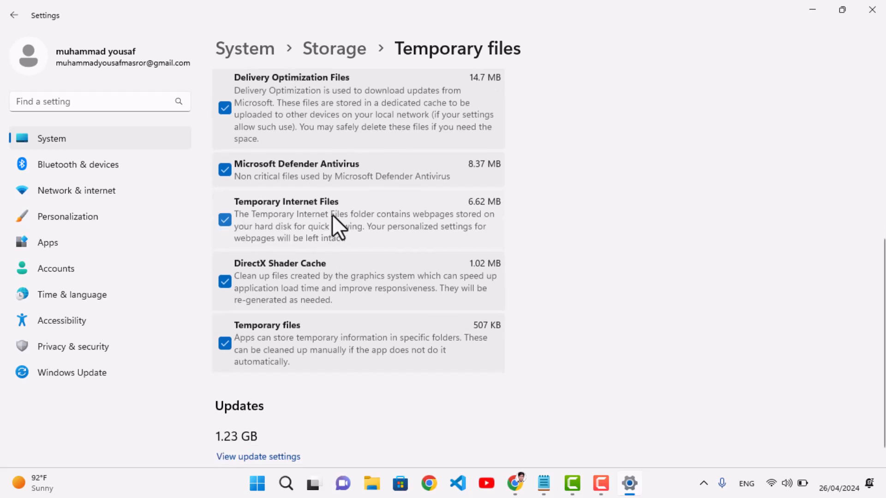
pyautogui.scroll(-1, 338, 256)
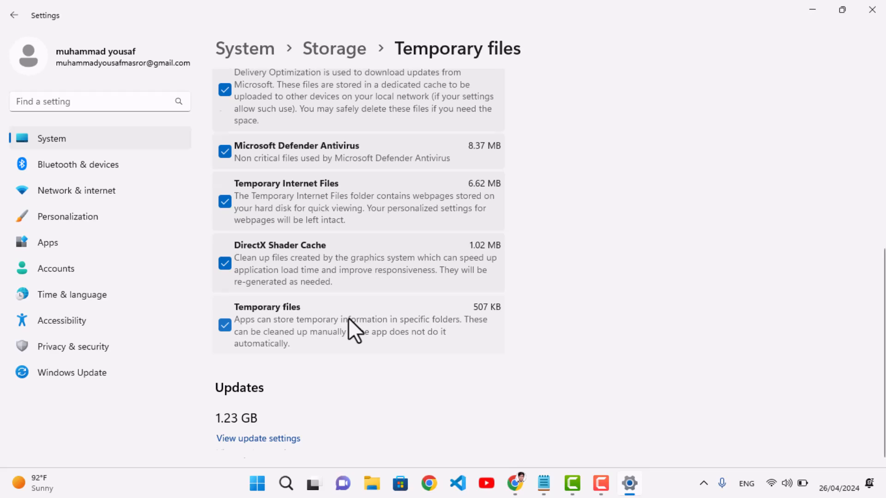
pyautogui.scroll(5, 348, 318)
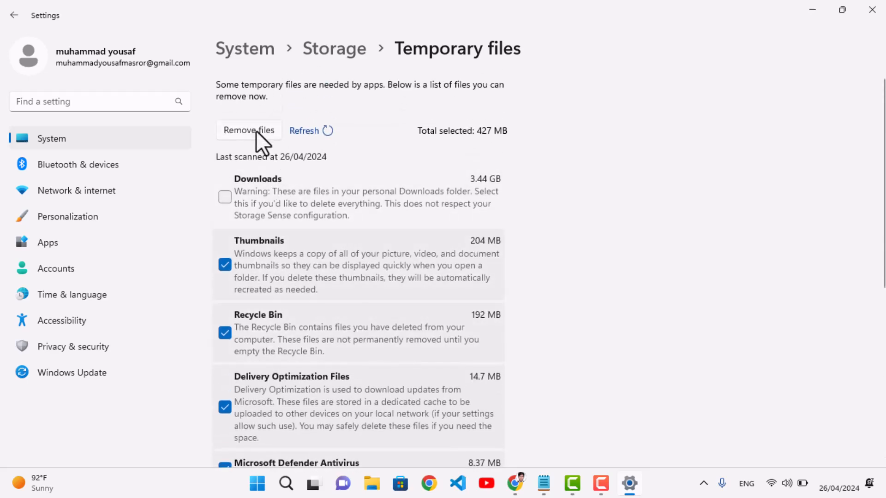
pyautogui.scroll(-5, 317, 286)
pyautogui.scroll(5, 317, 291)
# Open the General page of the Privacy & security settings
pyautogui.click(92, 351)
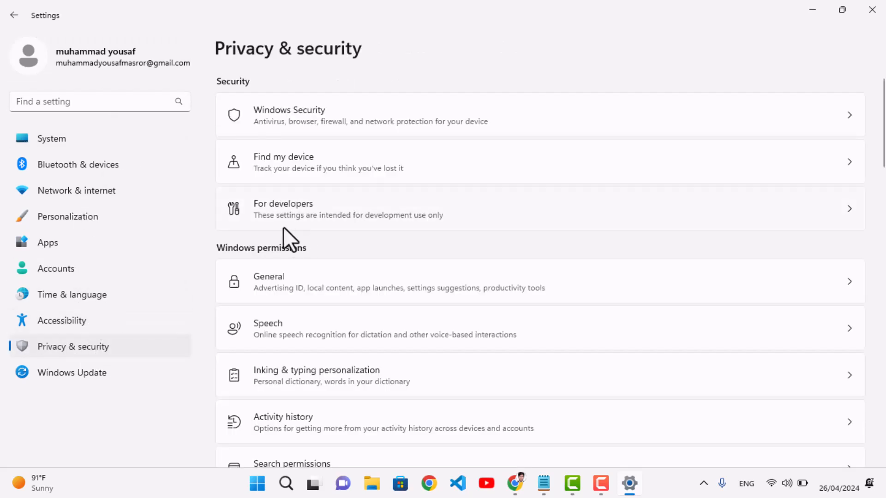
pyautogui.click(328, 283)
pyautogui.press('F9')
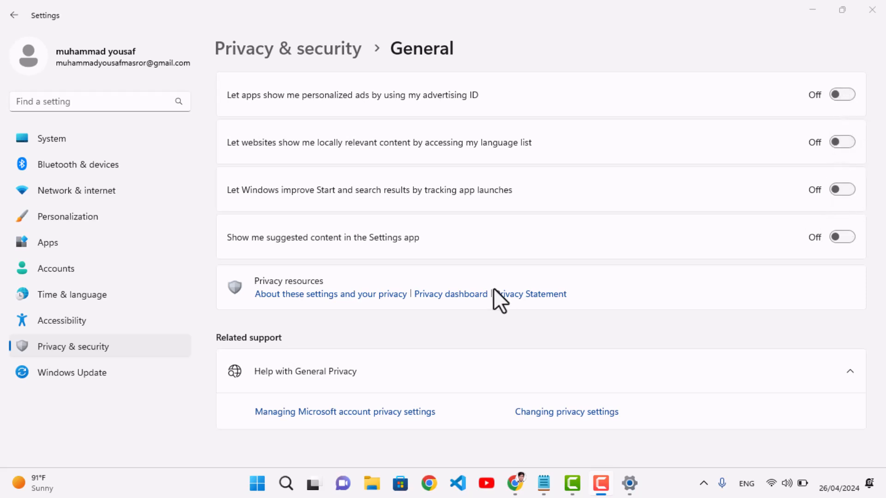
# Return to the Privacy & security overview, open the Speech page and examine the online speech recognition settings
pyautogui.click(322, 54)
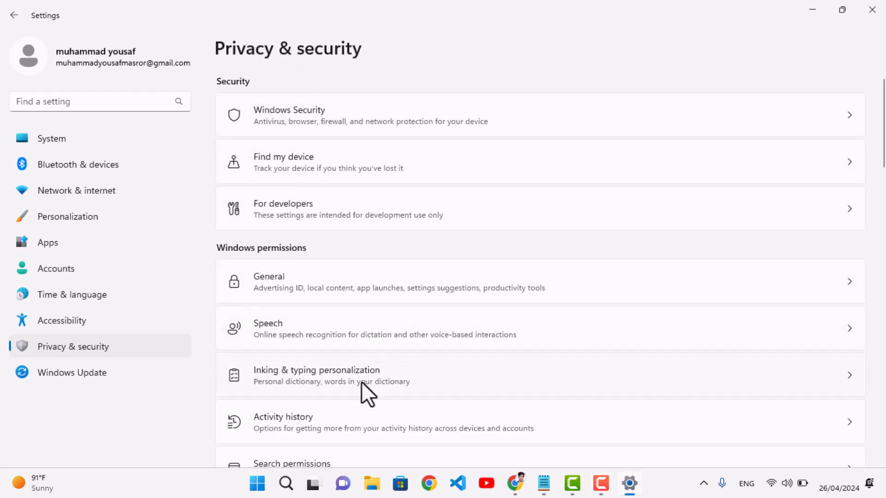
pyautogui.scroll(-1, 361, 381)
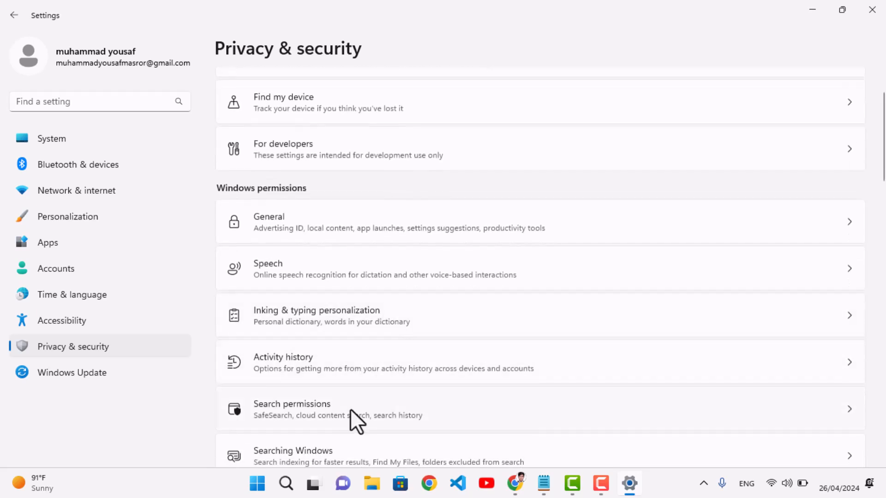
pyautogui.scroll(-2, 356, 397)
pyautogui.scroll(1, 390, 253)
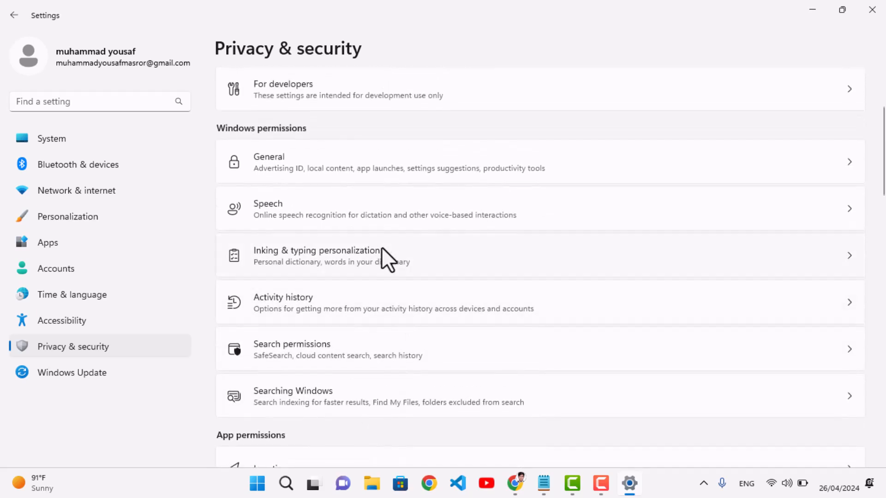
pyautogui.click(654, 224)
pyautogui.scroll(-5, 392, 263)
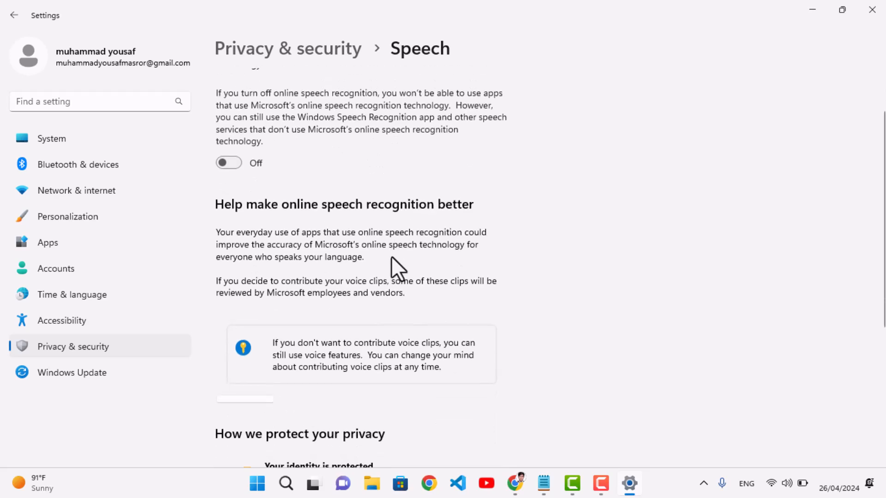
# Go back to the Privacy & security overview and open the Inking & typing personalization page
pyautogui.scroll(5, 323, 195)
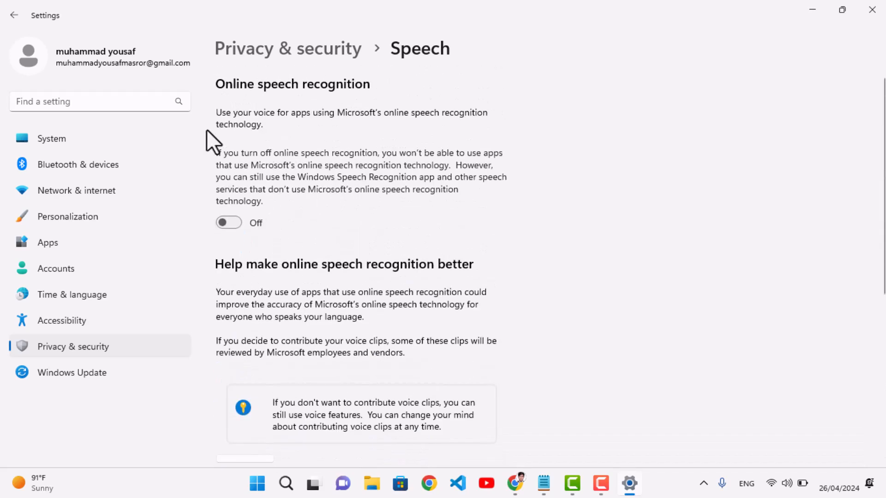
pyautogui.click(352, 54)
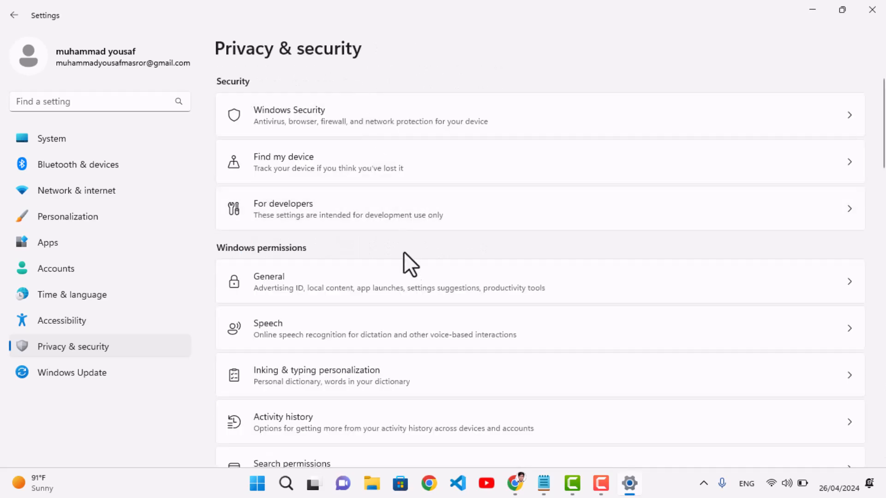
pyautogui.click(355, 372)
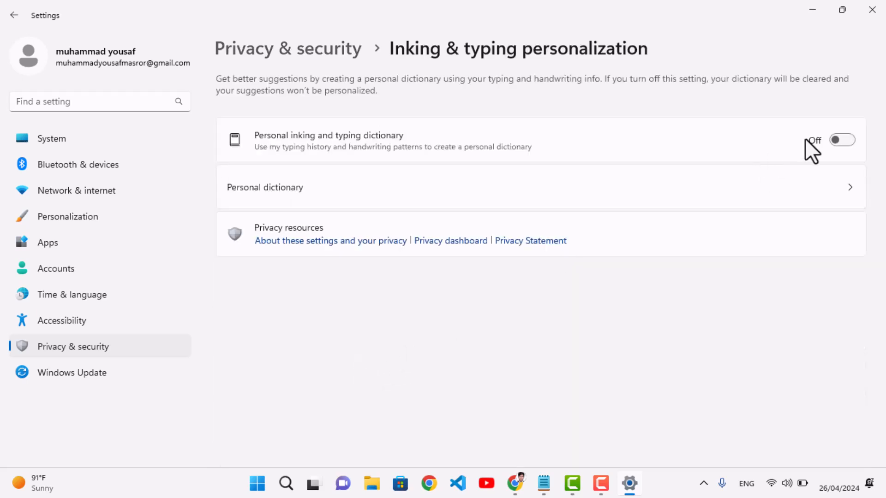
# Return to the Privacy & security overview, review the remaining Windows permissions entries and close Settings
pyautogui.click(92, 347)
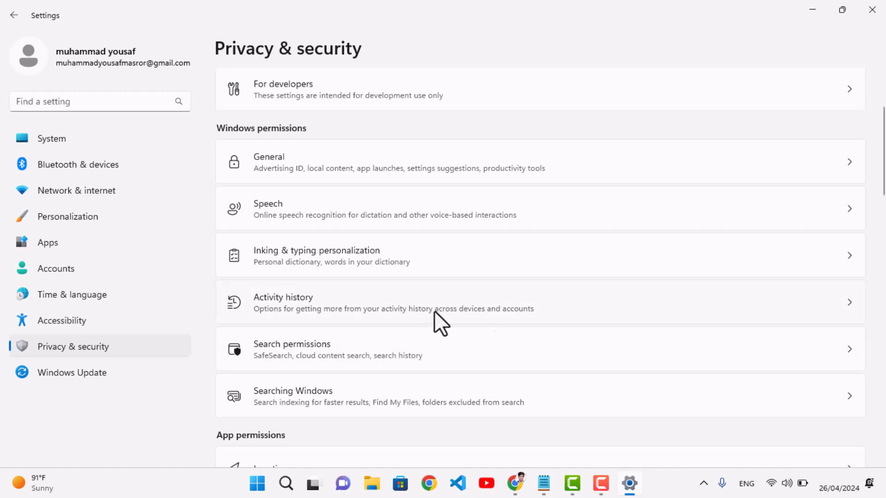
pyautogui.scroll(-2, 447, 339)
pyautogui.scroll(2, 447, 330)
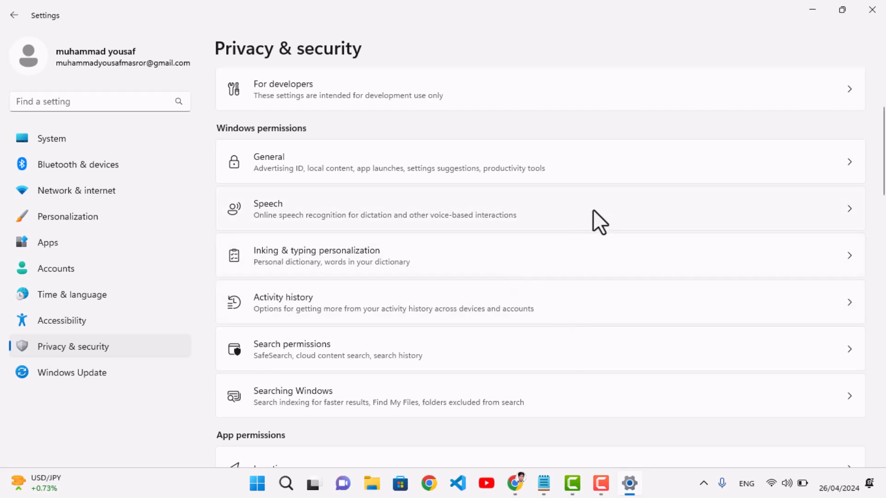
pyautogui.click(875, 12)
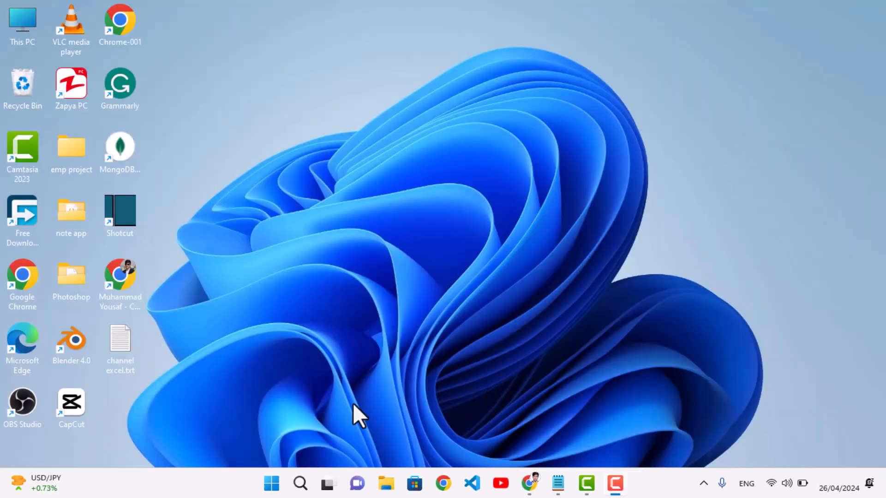
# Launch sysdm.cpl from Windows search and open the Performance Options from the advanced system properties
pyautogui.click(301, 484)
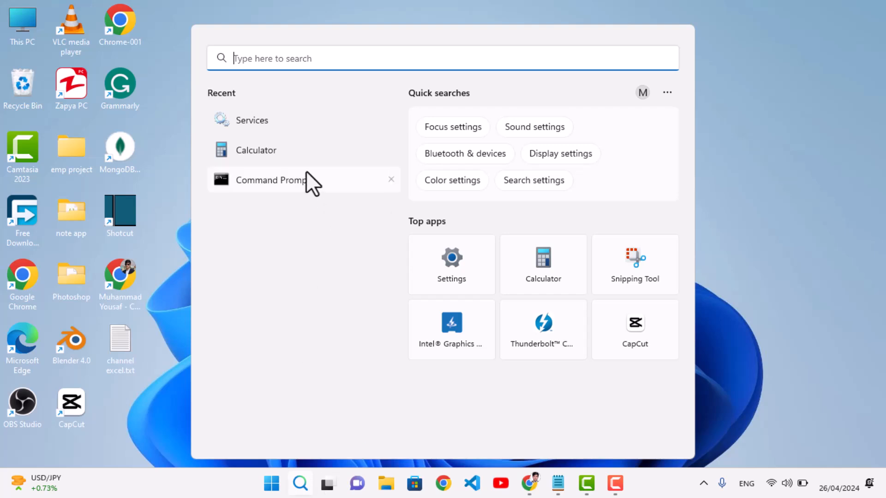
pyautogui.write('sys')
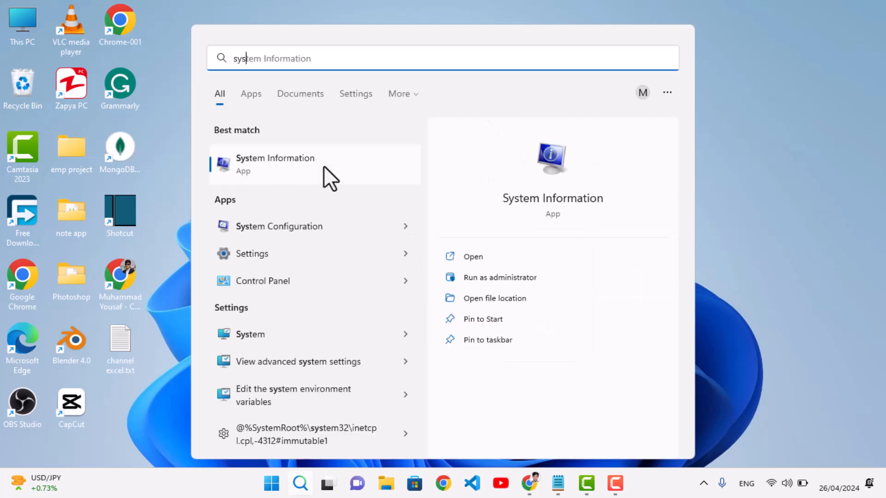
pyautogui.write('dm.cpl')
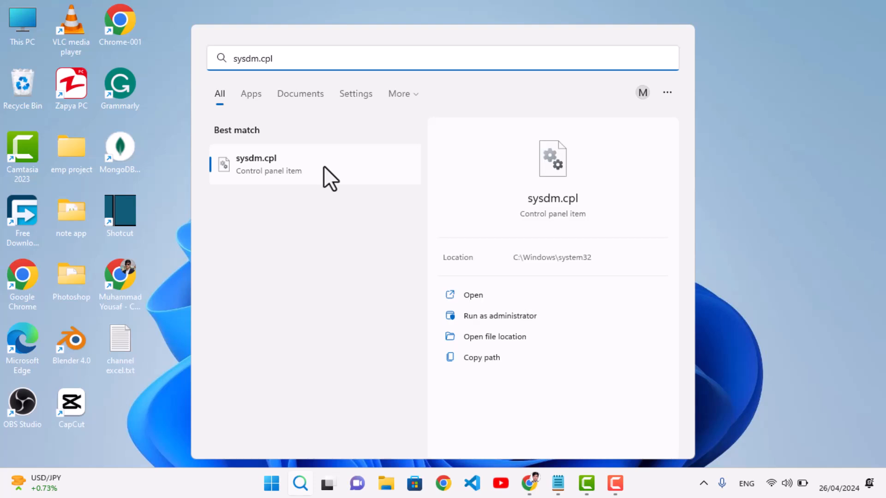
pyautogui.press('Return')
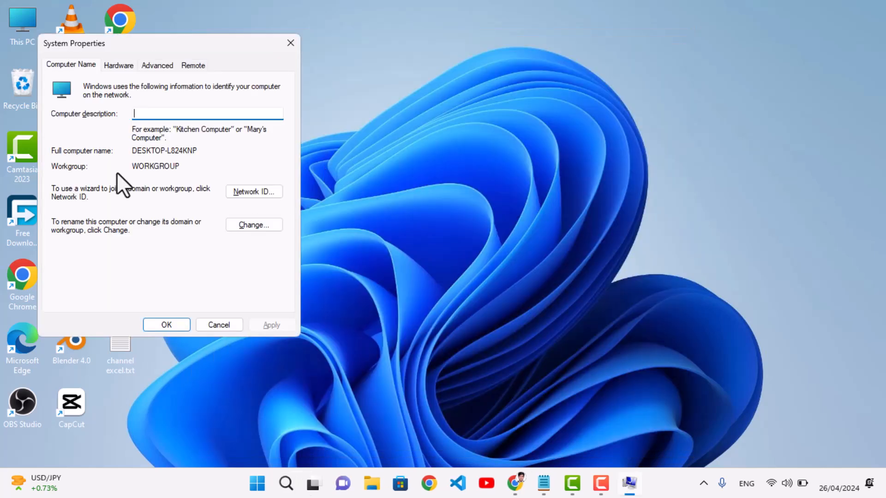
pyautogui.click(159, 65)
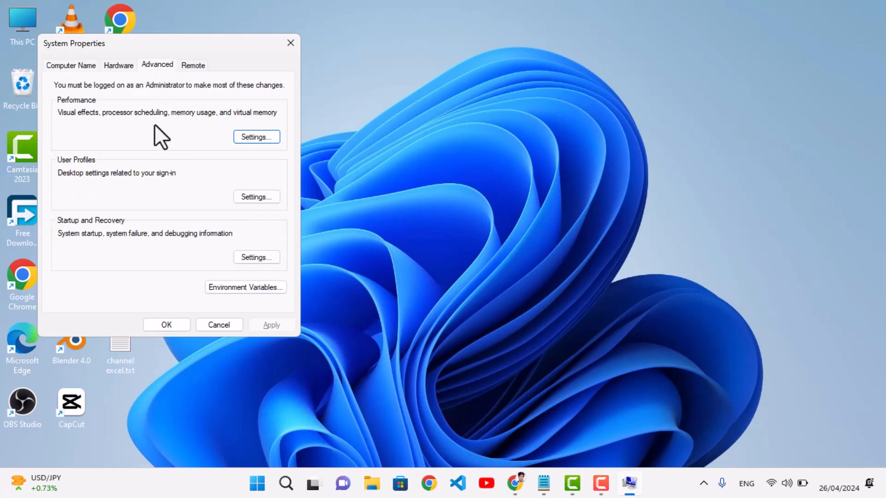
pyautogui.click(252, 138)
pyautogui.moveTo(193, 88); pyautogui.dragTo(335, 83)
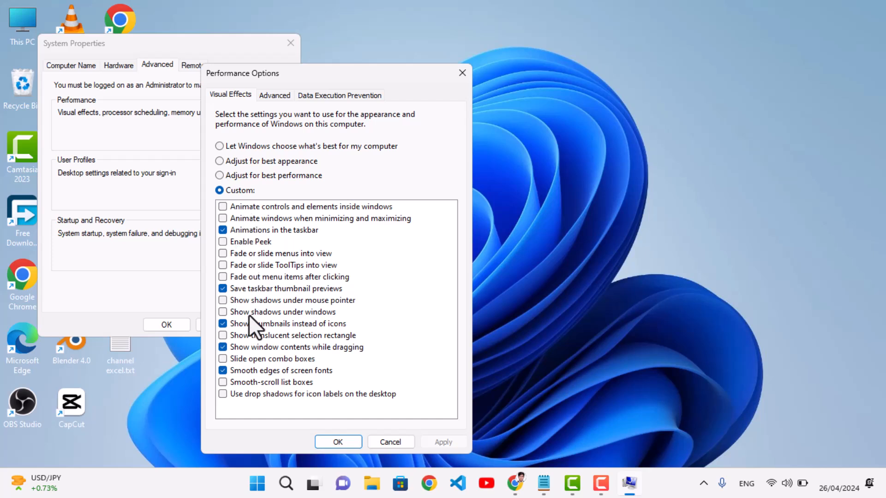
# Adjust visual effects for best performance, re-enable only control animations inside windows, smooth screen font edges and thumbnails instead of icons, and apply
pyautogui.click(236, 175)
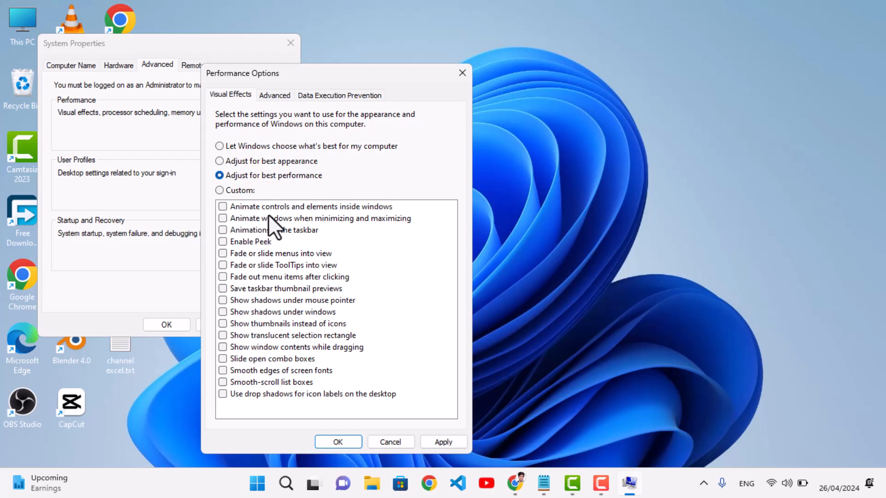
pyautogui.click(222, 207)
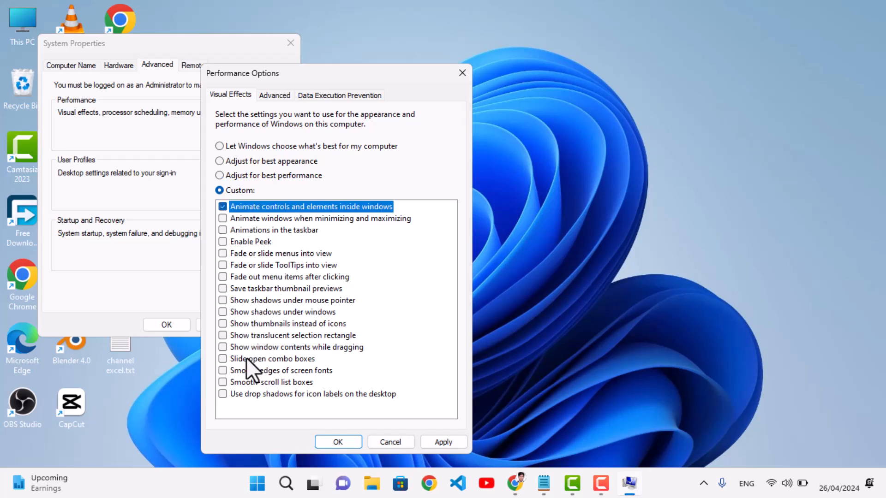
pyautogui.click(223, 371)
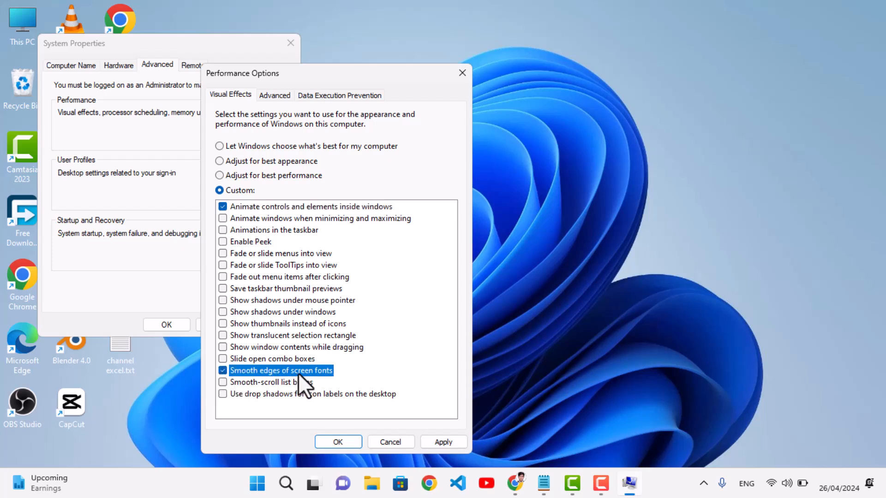
pyautogui.click(223, 324)
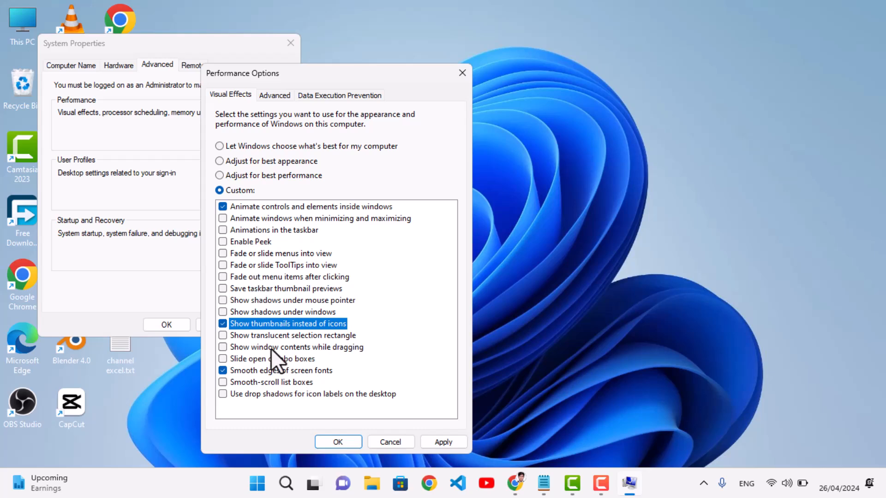
pyautogui.click(434, 442)
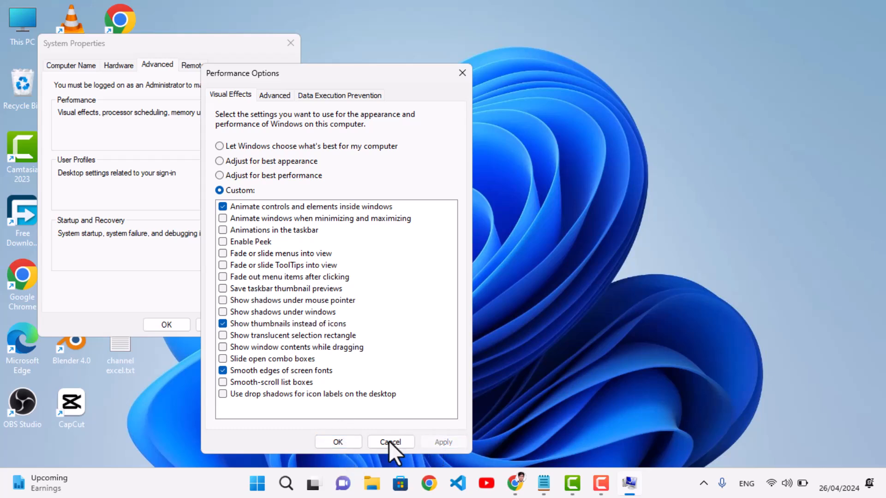
pyautogui.click(338, 442)
pyautogui.click(170, 325)
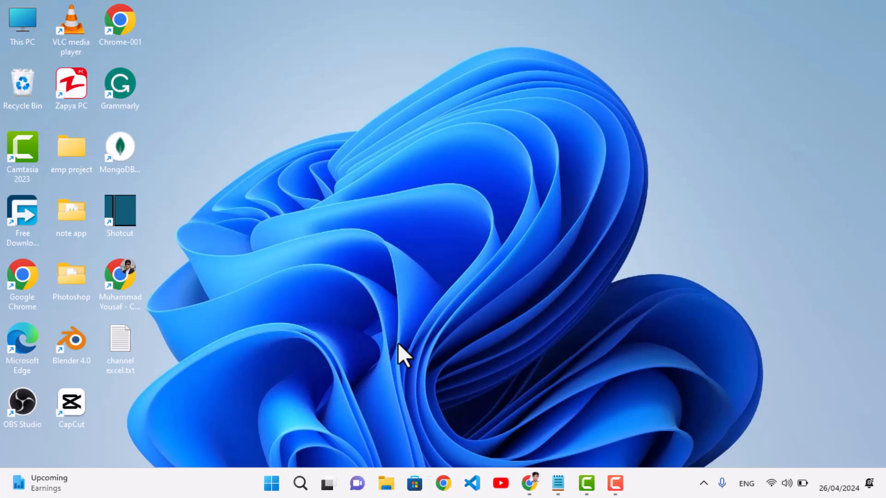
# Launch powercfg.cpl from Windows search and open the Create a power plan page to review the available base plans
pyautogui.click(303, 483)
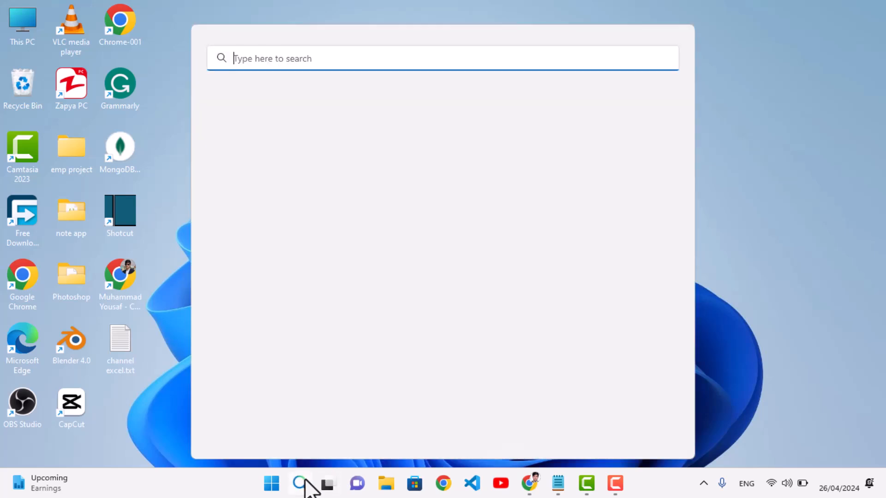
pyautogui.write('powerc')
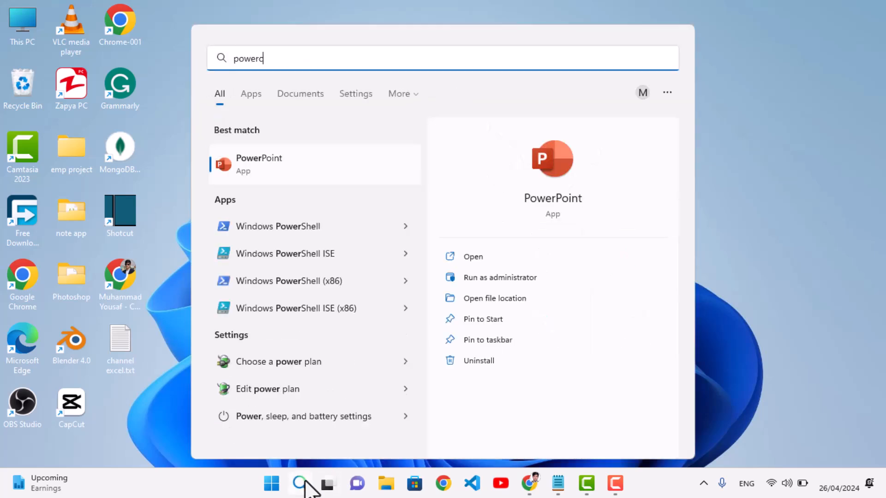
pyautogui.write('fg.cpl')
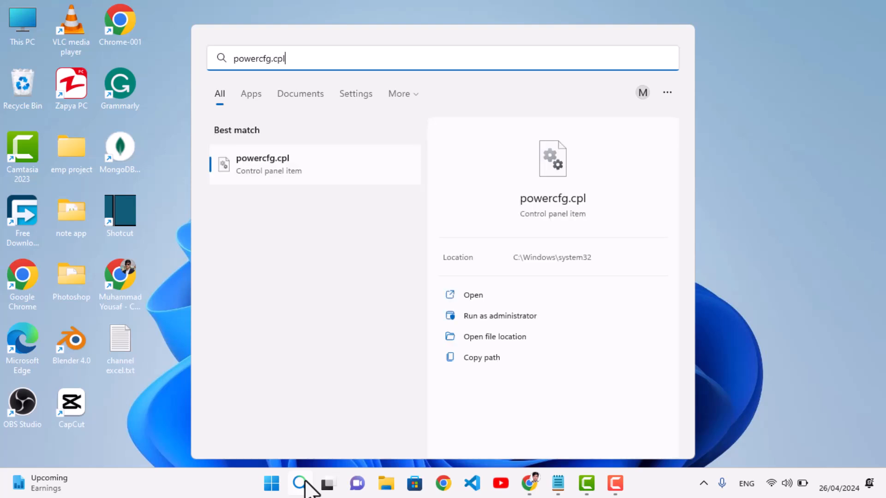
pyautogui.press('Return')
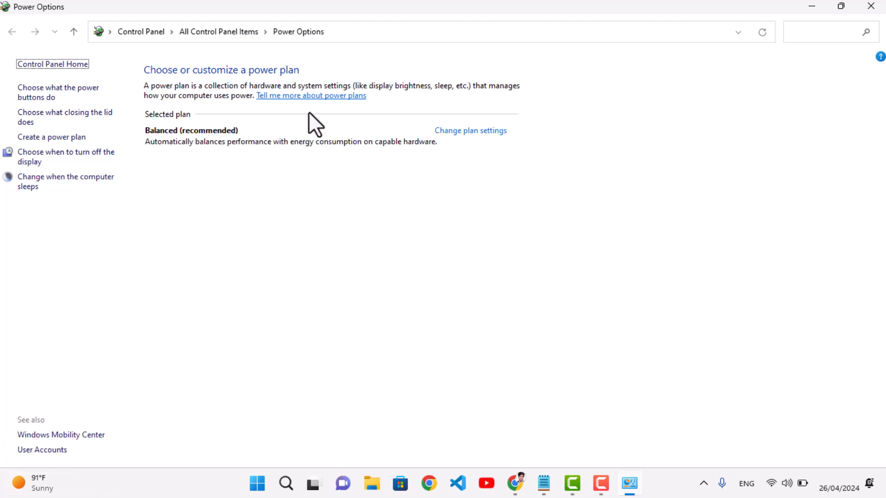
pyautogui.click(65, 138)
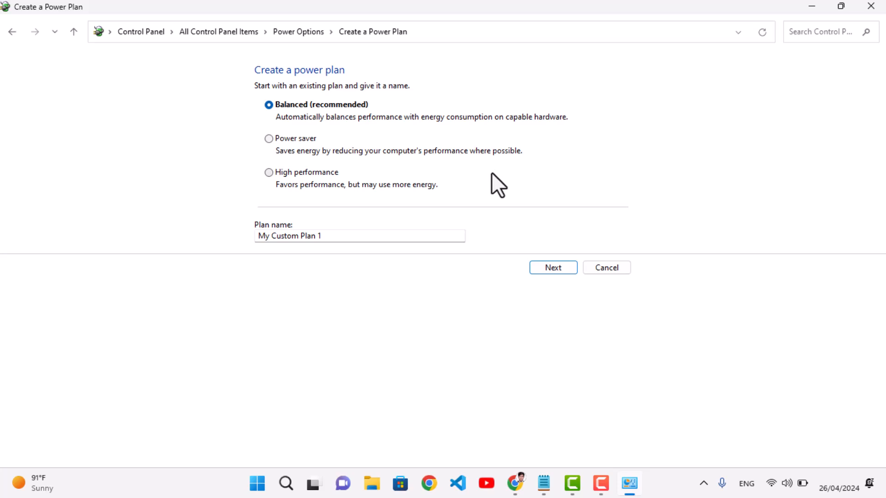
# Run powercfg -duplicatescheme e9a42b02-d5df-448d-aa00-03f14749eb61 in a Command Prompt started as administrator
pyautogui.press('super')
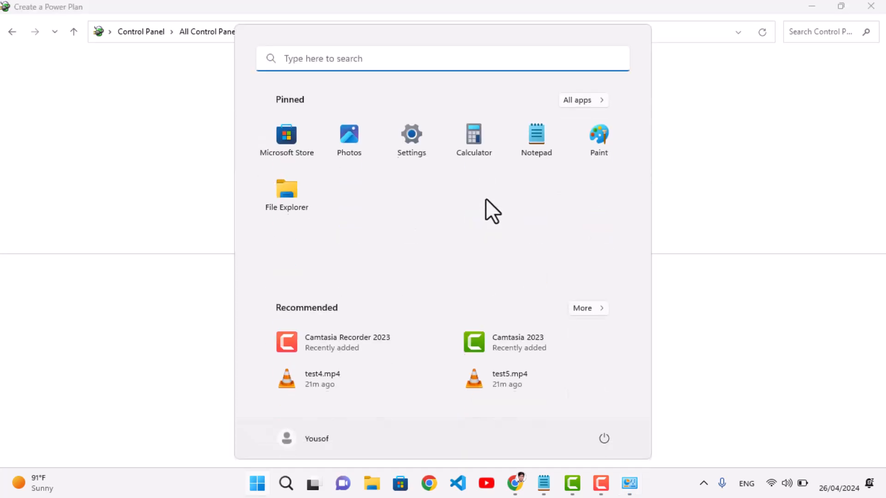
pyautogui.write('cmd')
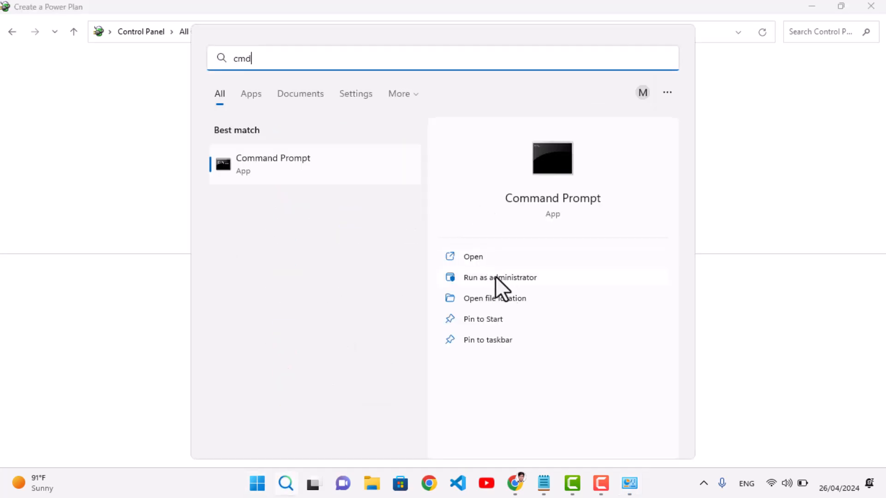
pyautogui.click(503, 280)
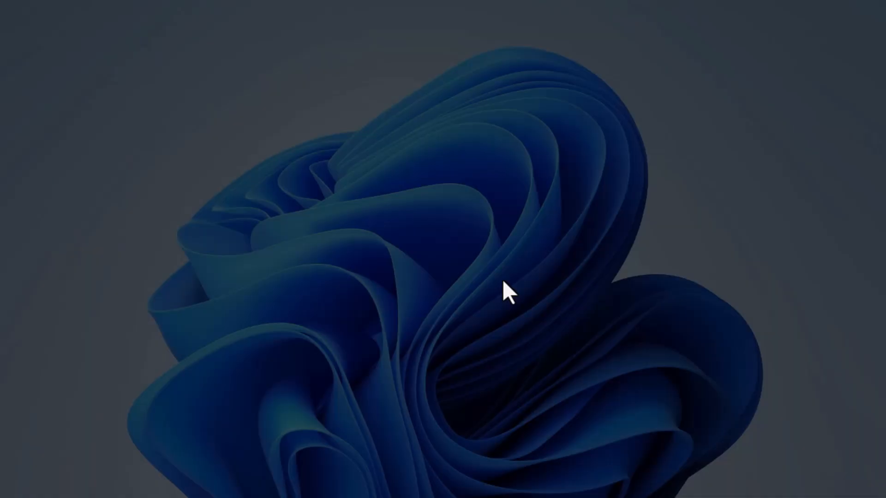
pyautogui.click(380, 340)
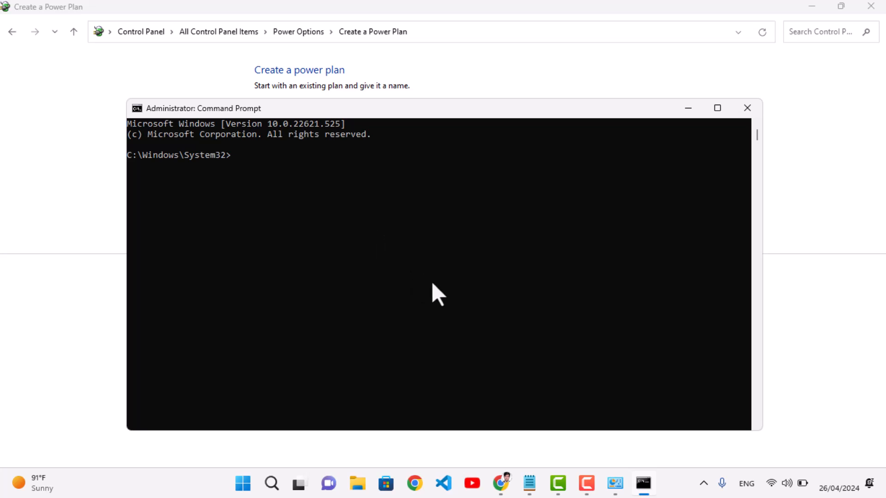
pyautogui.rightClick(350, 169)
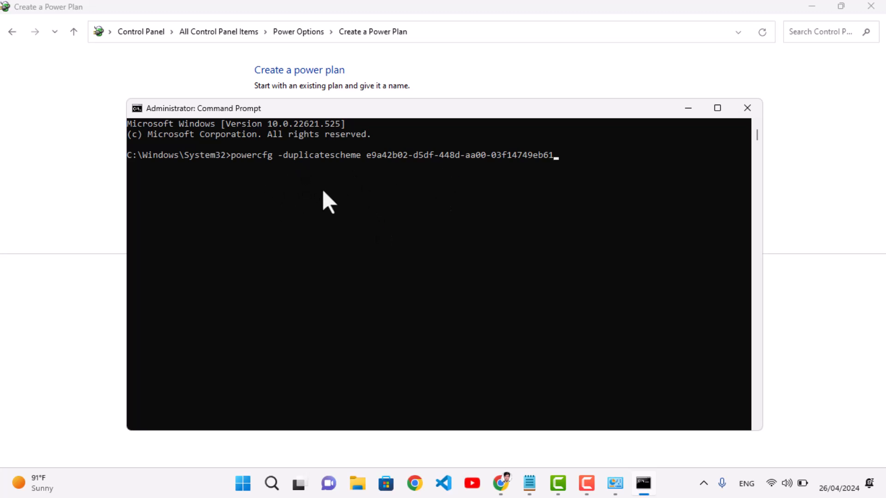
pyautogui.press('Return')
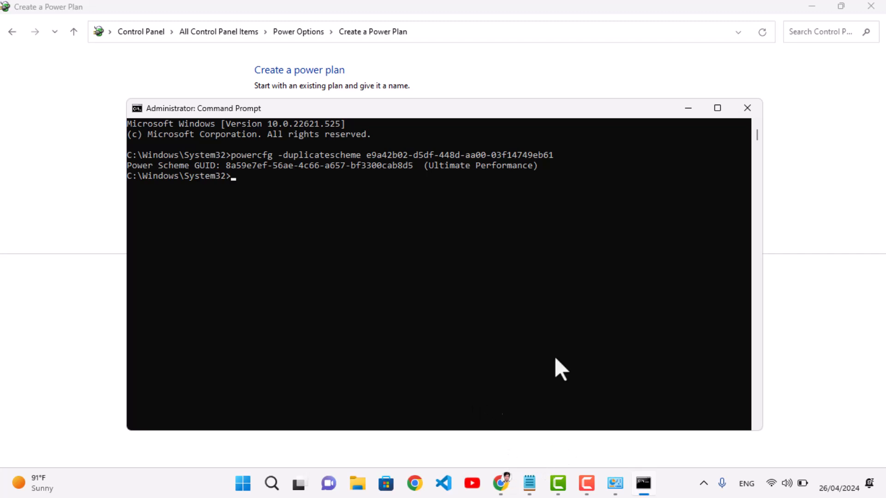
# Close the power plan window, relaunch Power Options with powercfg.cpl and open the Create a power plan page again
pyautogui.click(868, 6)
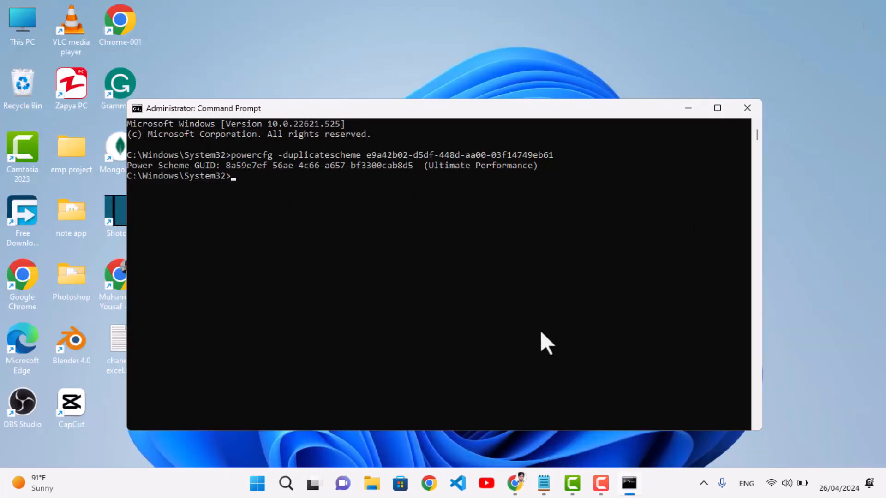
pyautogui.click(286, 483)
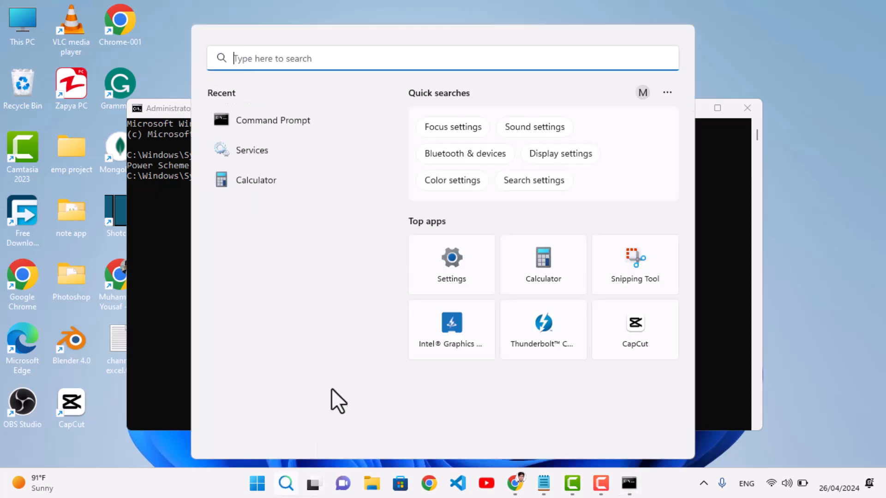
pyautogui.write('power')
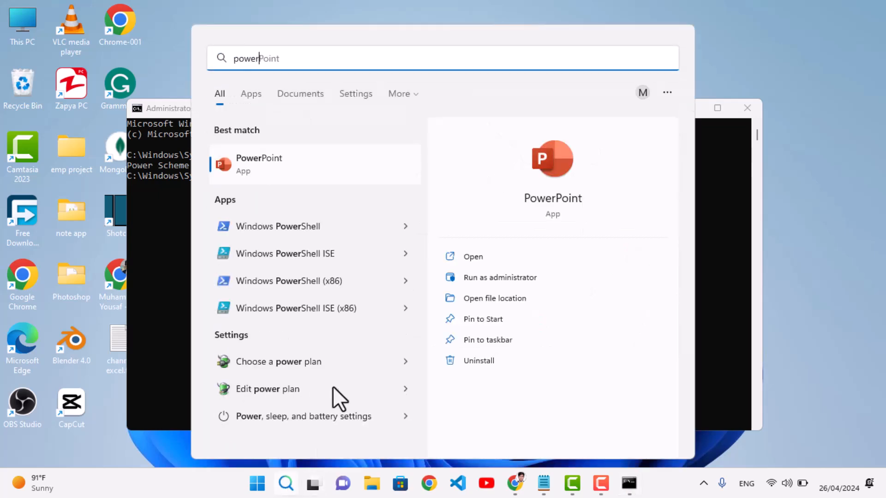
pyautogui.write('cfg.c')
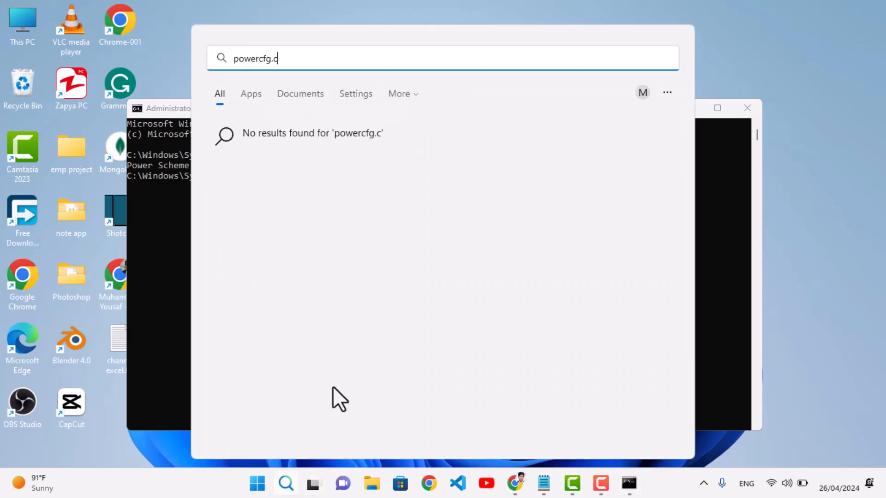
pyautogui.write('pl')
pyautogui.press('Return')
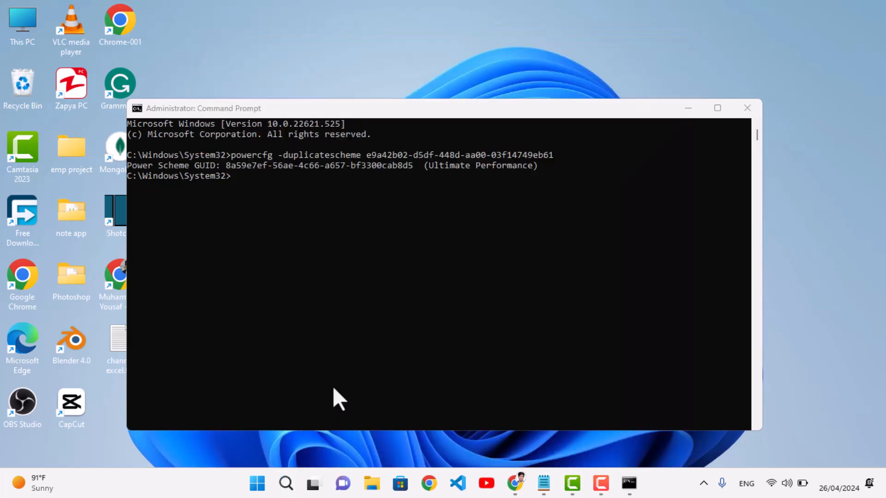
pyautogui.click(69, 137)
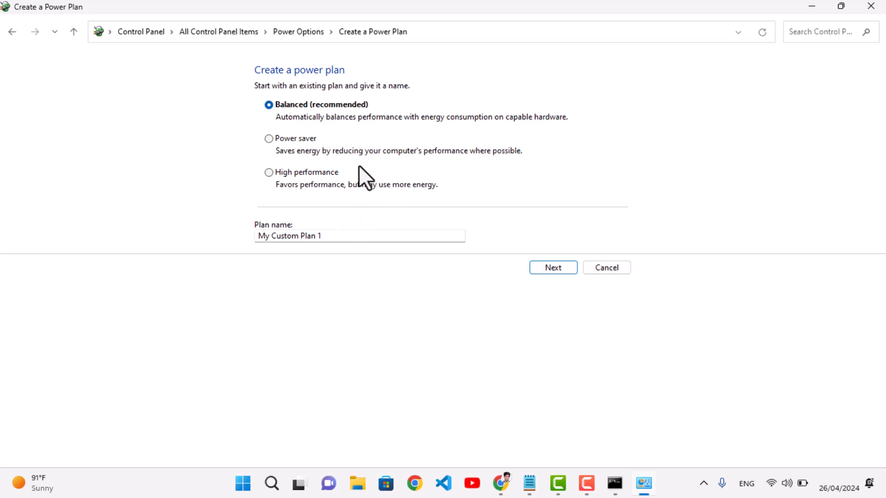
# Return to Power Options, reveal the additional plans, activate the Ultimate Performance plan and close the open windows
pyautogui.tripleClick(336, 236)
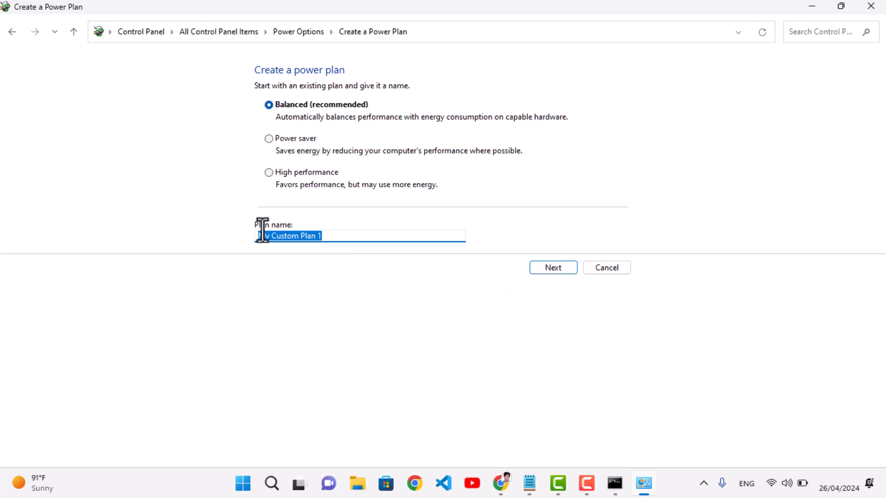
pyautogui.click(302, 33)
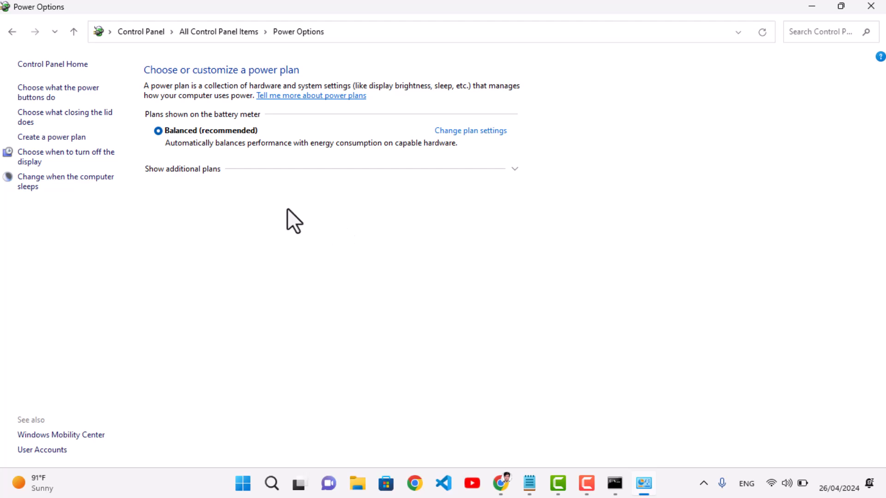
pyautogui.click(210, 170)
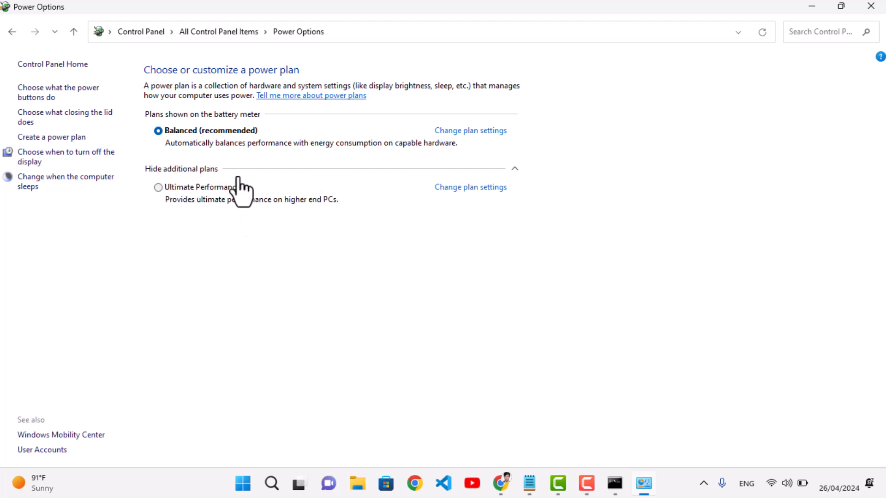
pyautogui.click(159, 189)
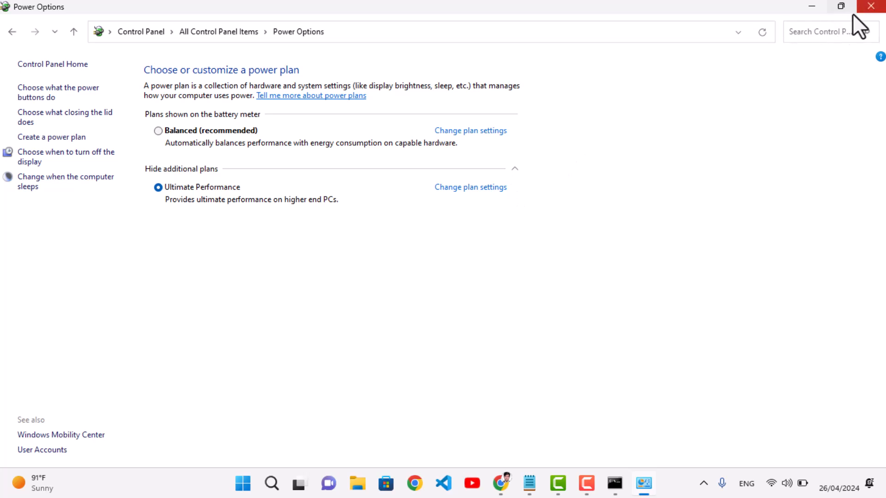
pyautogui.moveTo(510, 23); pyautogui.dragTo(563, 143)
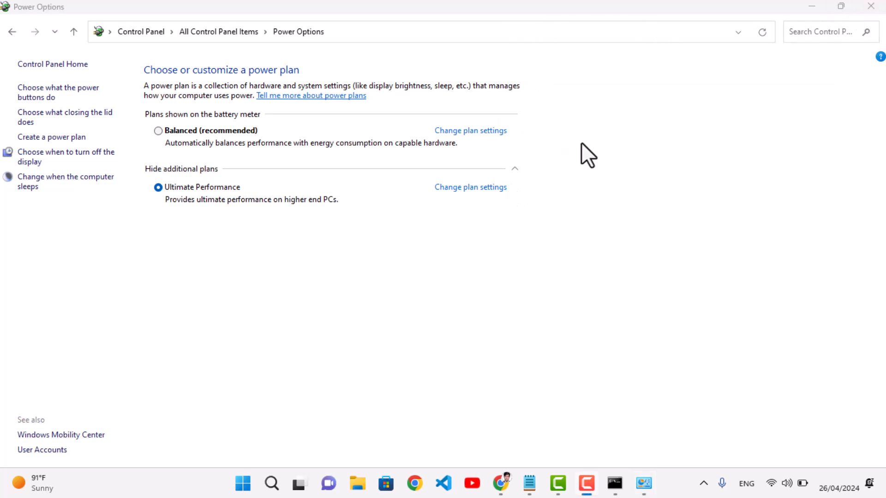
pyautogui.click(871, 6)
pyautogui.click(746, 110)
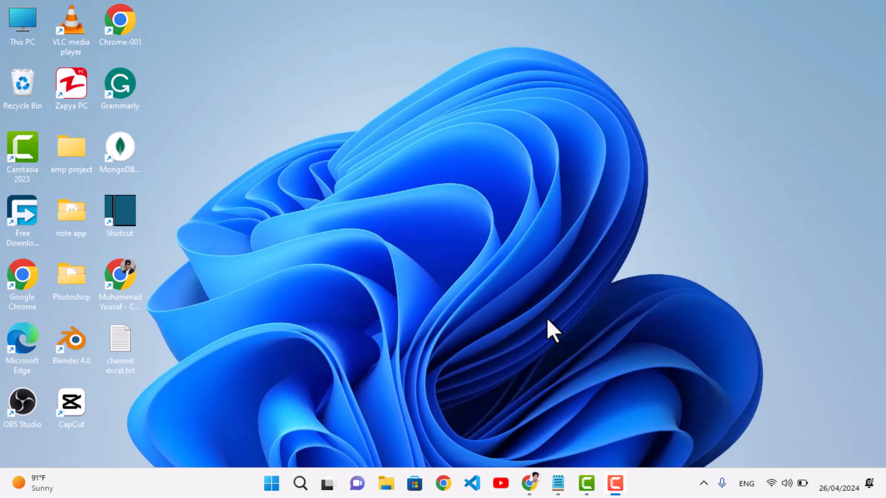
pyautogui.press('super')
pyautogui.write('cmd')
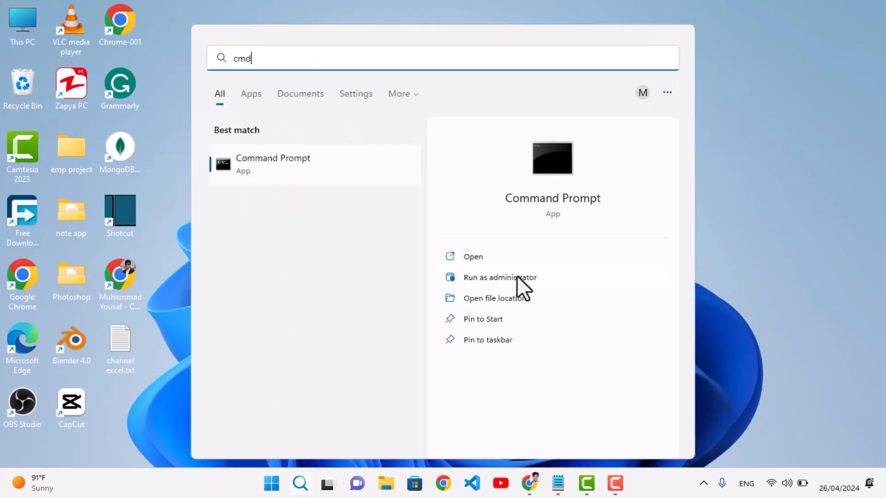
pyautogui.click(517, 278)
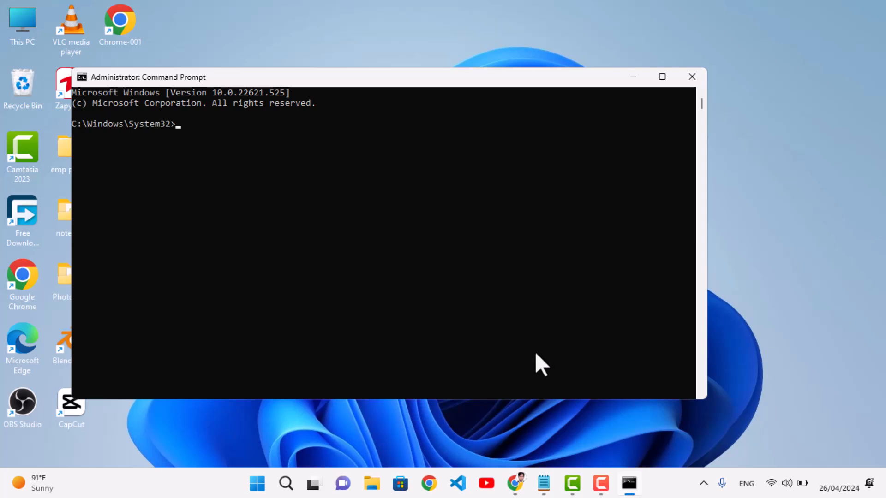
pyautogui.write('@echo off powershell -Command "iwr -useb https://christitus.com/win | iex"')
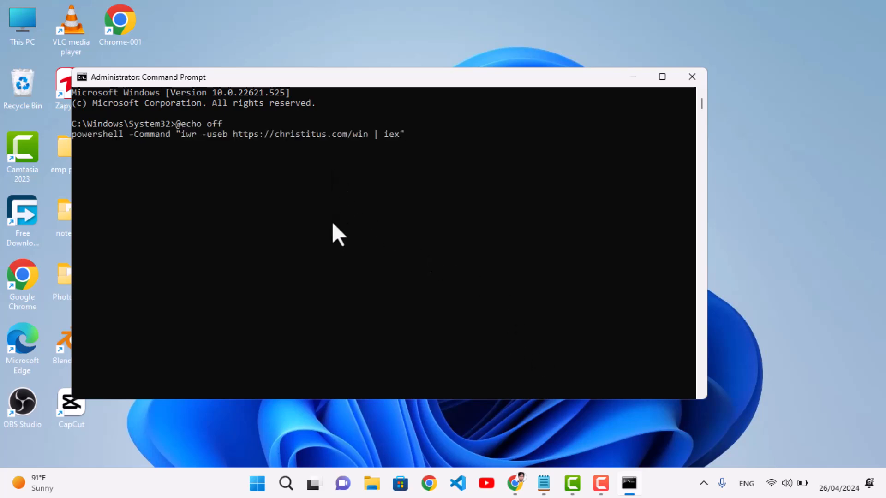
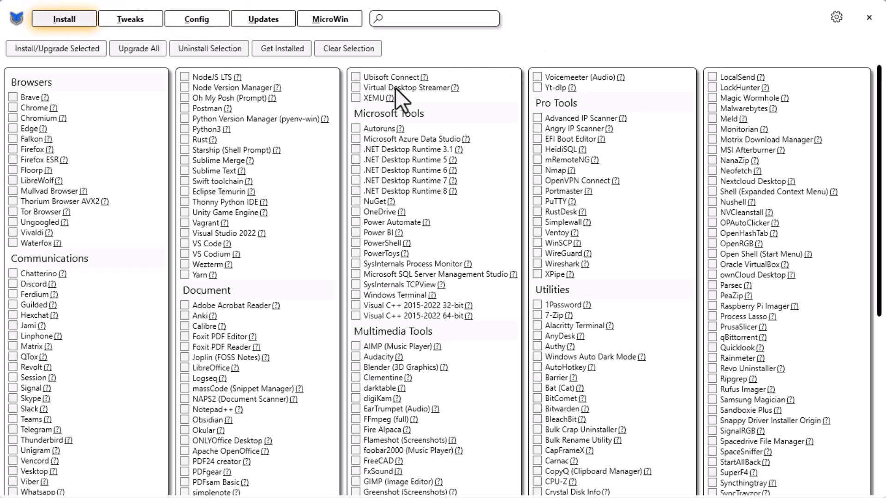
# Among WinUtil's essential tweaks, select Disable Activity History, Delete Temporary Files, Run Disk Cleanup, Disable Storage Sense, Disable Hibernation, Disable Teredo and Set Services to Manual
pyautogui.scroll(-4, 306, 208)
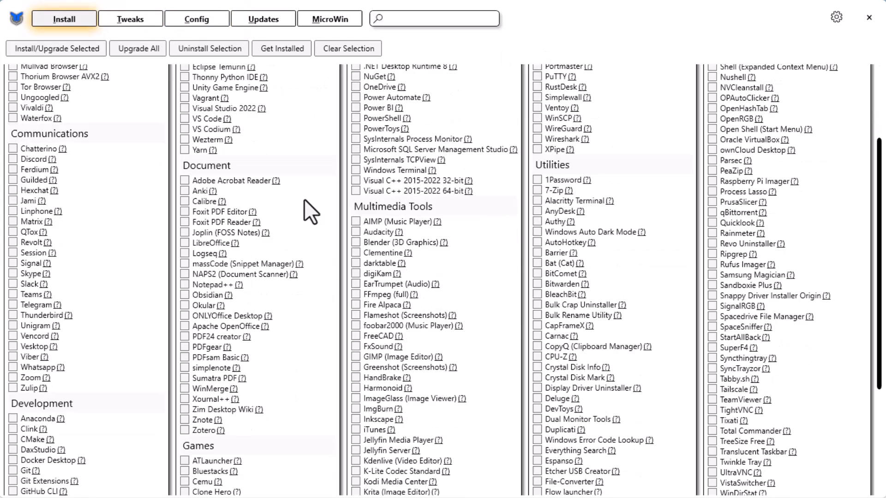
pyautogui.scroll(2, 304, 210)
pyautogui.scroll(2, 304, 198)
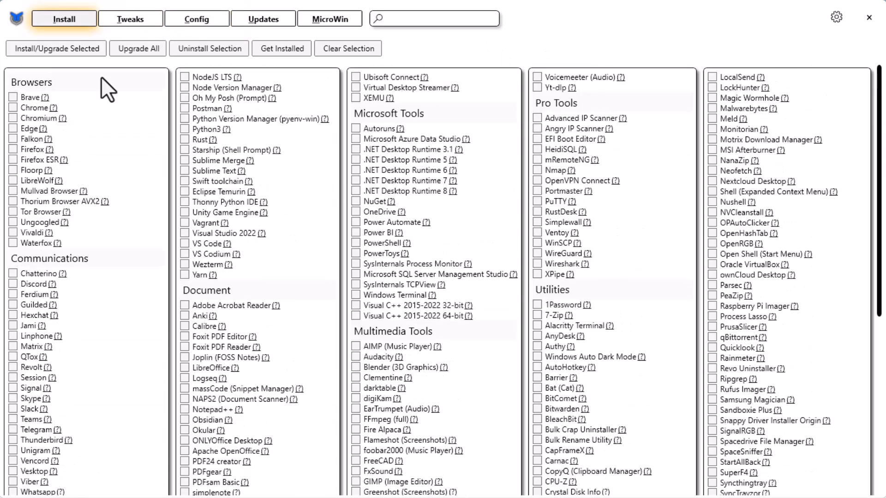
pyautogui.click(131, 21)
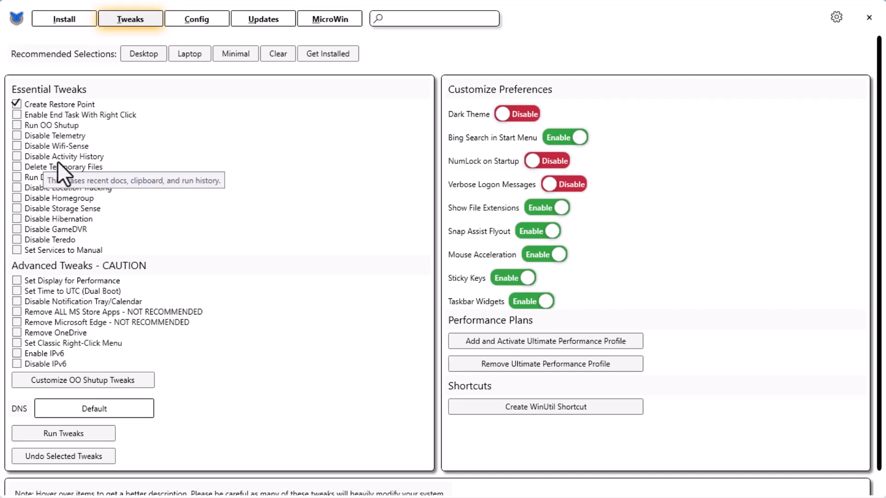
pyautogui.click(16, 159)
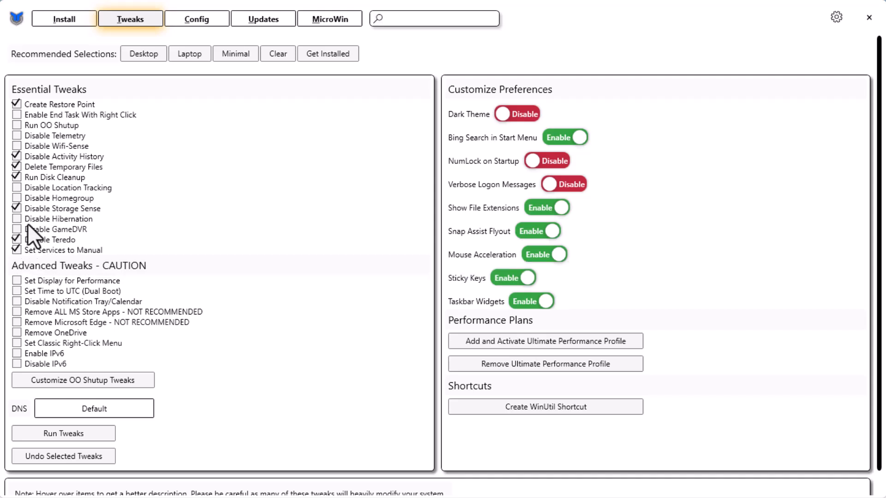
pyautogui.click(16, 220)
# Add the essential tweaks Disable Telemetry, Enable End Task With Right Click and Disable Location Tracking to the selection
pyautogui.moveTo(45, 137)
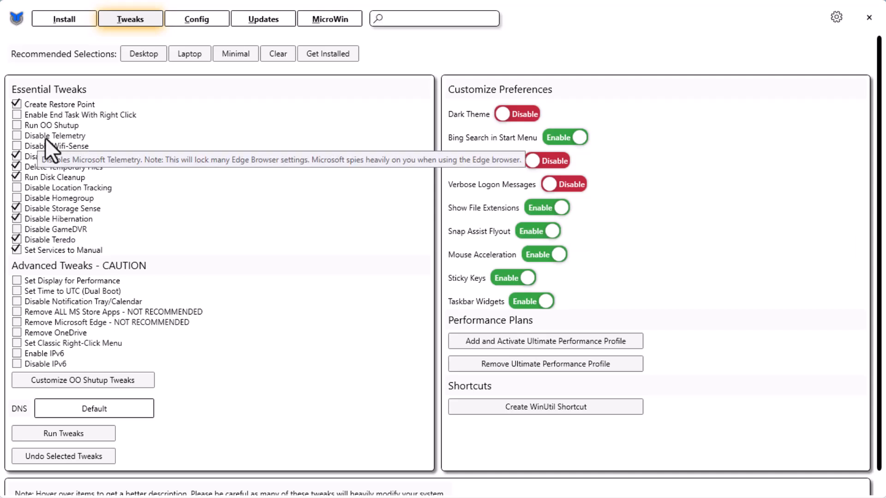
pyautogui.click(16, 137)
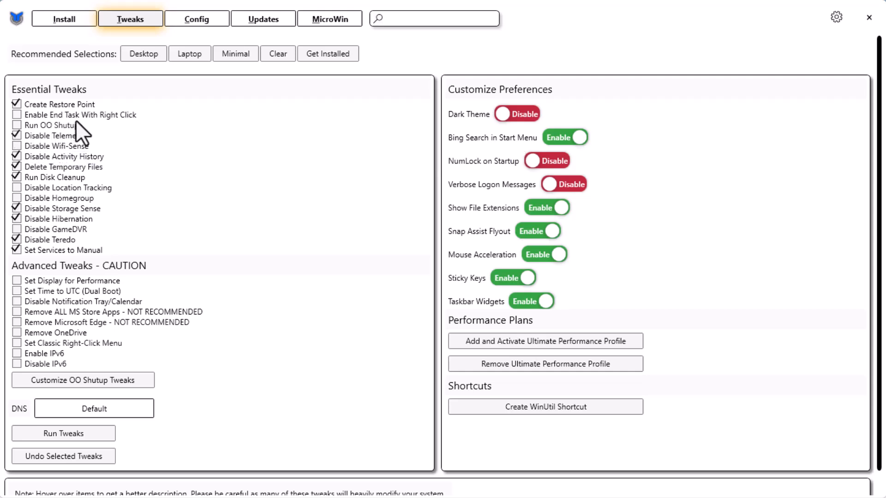
pyautogui.click(16, 115)
pyautogui.moveTo(54, 198)
pyautogui.click(17, 189)
# Select the advanced tweaks Remove OneDrive and Disable Notification Tray/Calendar, run all selected tweaks and dismiss the message
pyautogui.scroll(-1, 166, 257)
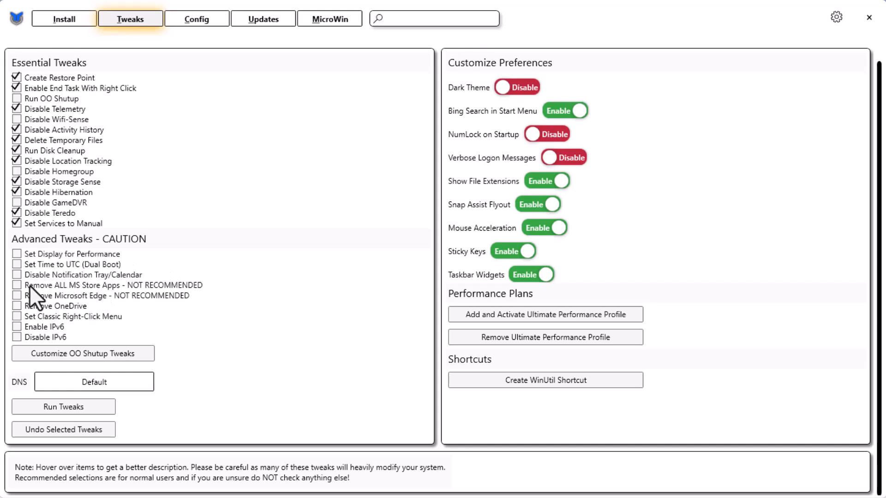
pyautogui.click(16, 307)
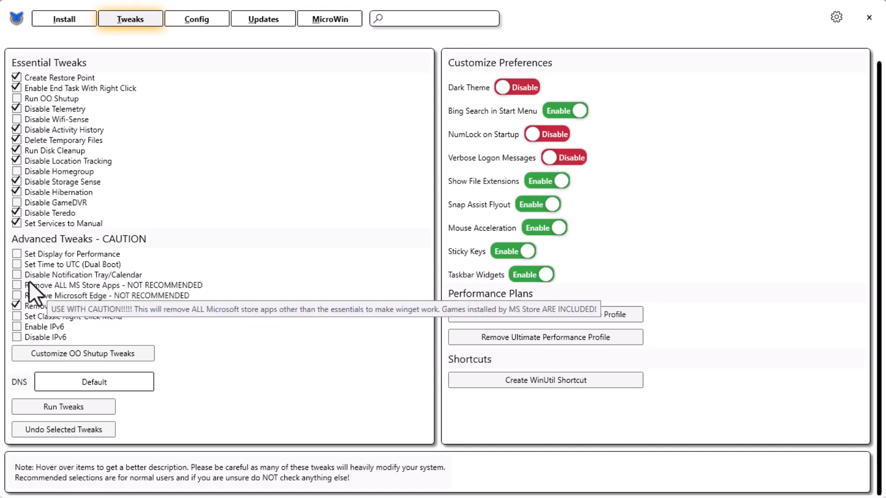
pyautogui.click(17, 275)
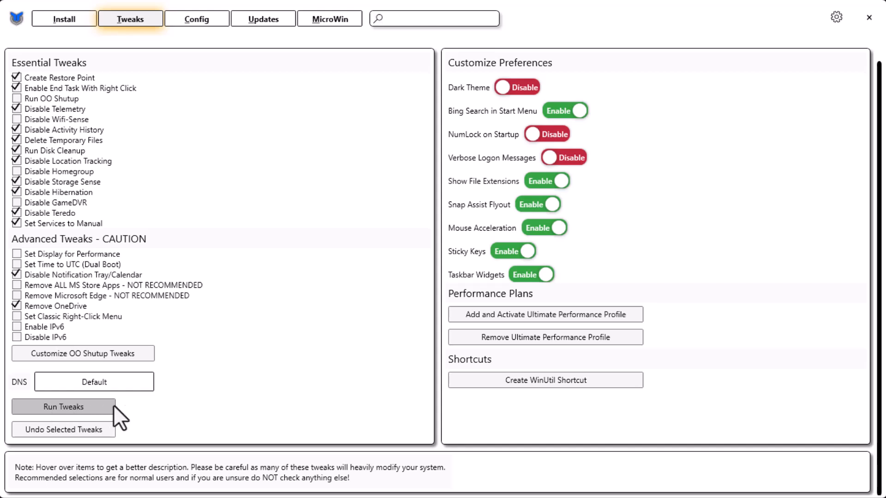
pyautogui.click(75, 406)
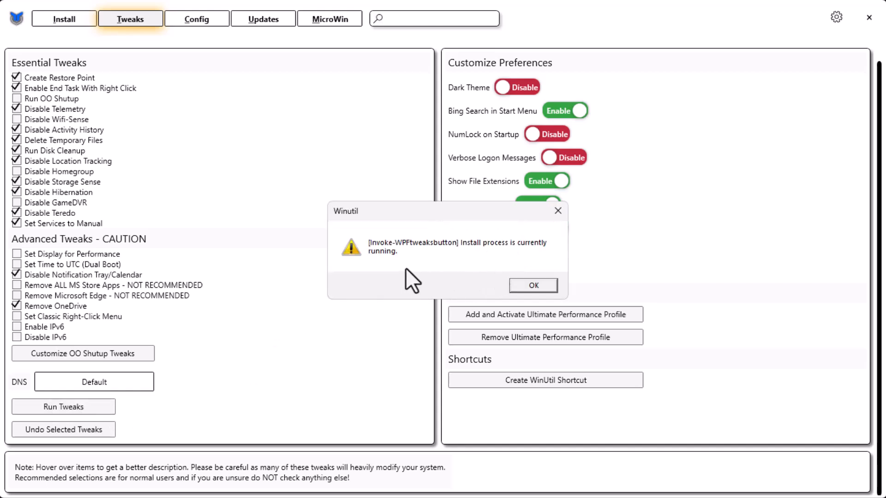
pyautogui.click(524, 285)
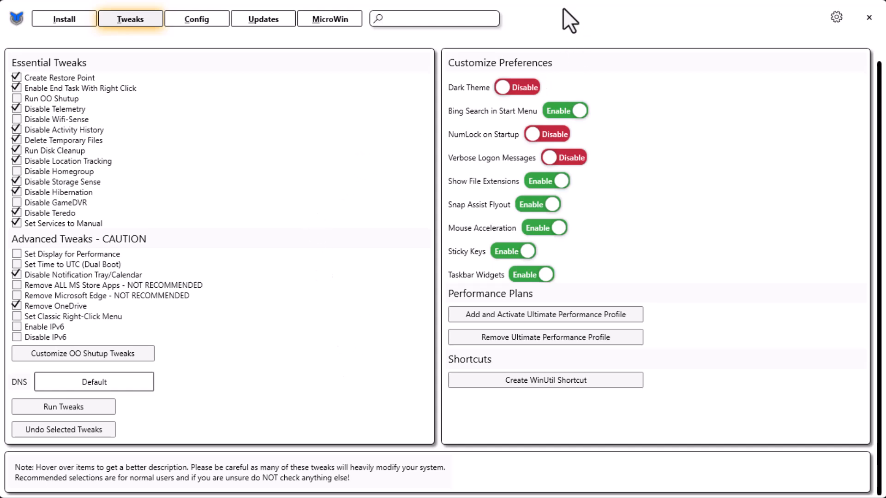
# Move the WinUtil window down slightly, then close it and the administrator Command Prompt
pyautogui.moveTo(561, 0); pyautogui.dragTo(563, 46)
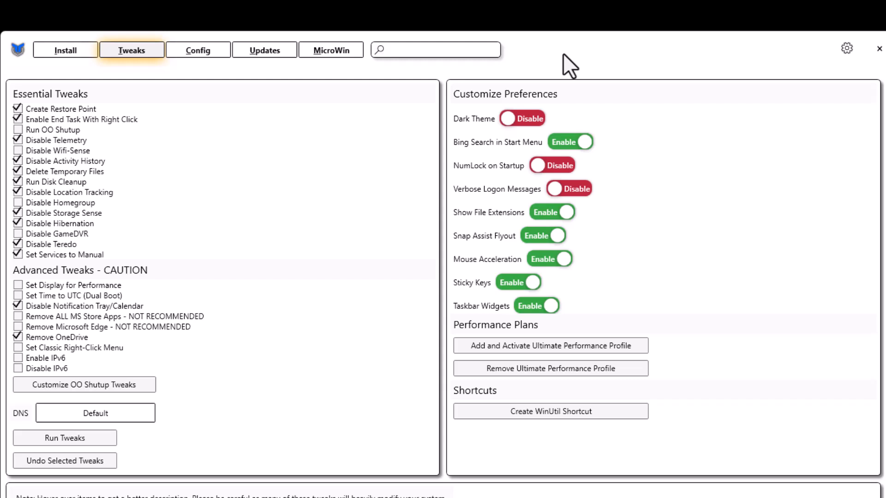
pyautogui.moveTo(560, 31)
pyautogui.mouseDown()
pyautogui.moveTo(558, 42)
pyautogui.moveTo(557, 29)
pyautogui.mouseUp()
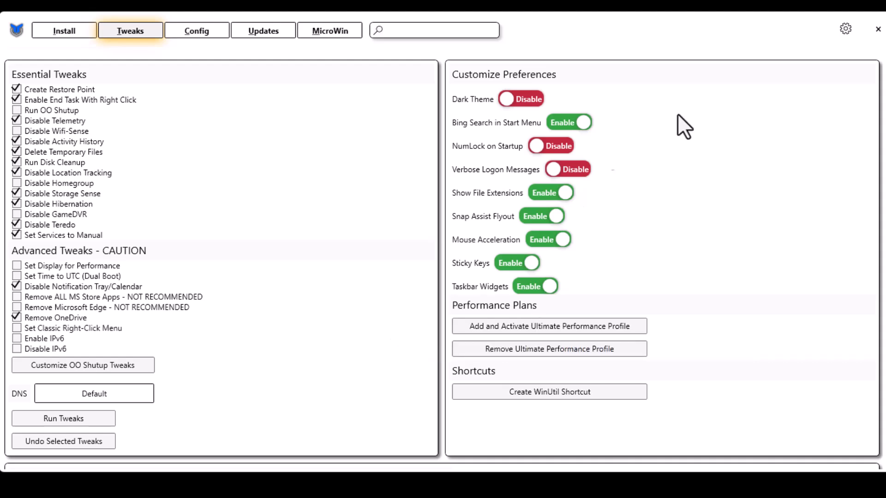
pyautogui.click(875, 33)
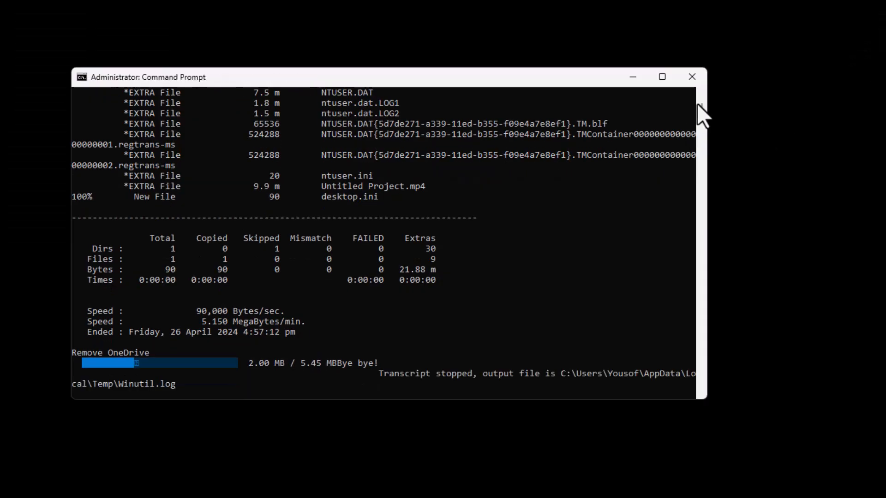
pyautogui.click(697, 76)
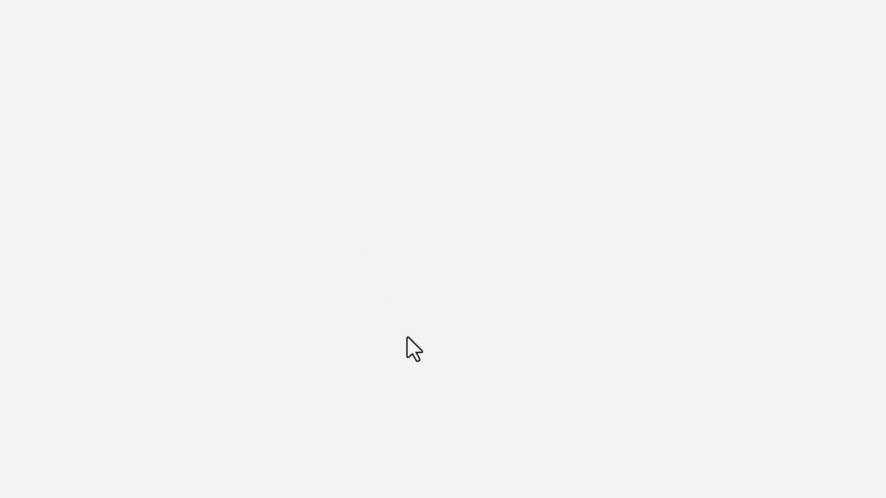
# Restart the Windows desktop by running Explorer as a new task from Task Manager, and close Task Manager
pyautogui.hotkey('ctrl', 'shift', 'Escape')
pyautogui.moveTo(396, 78); pyautogui.dragTo(339, 68)
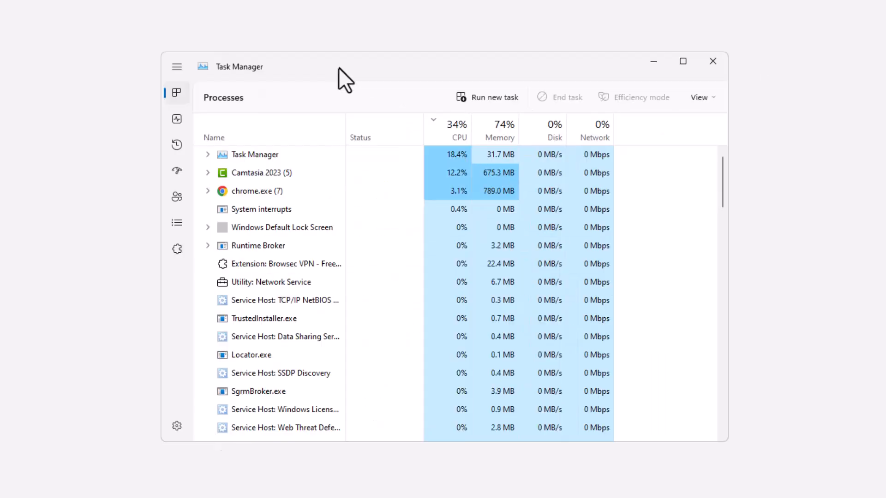
pyautogui.click(471, 96)
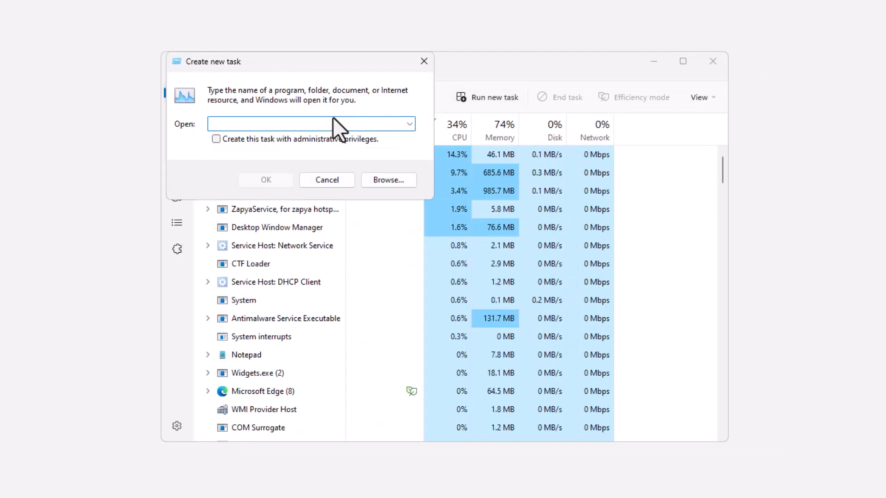
pyautogui.write('Explorer')
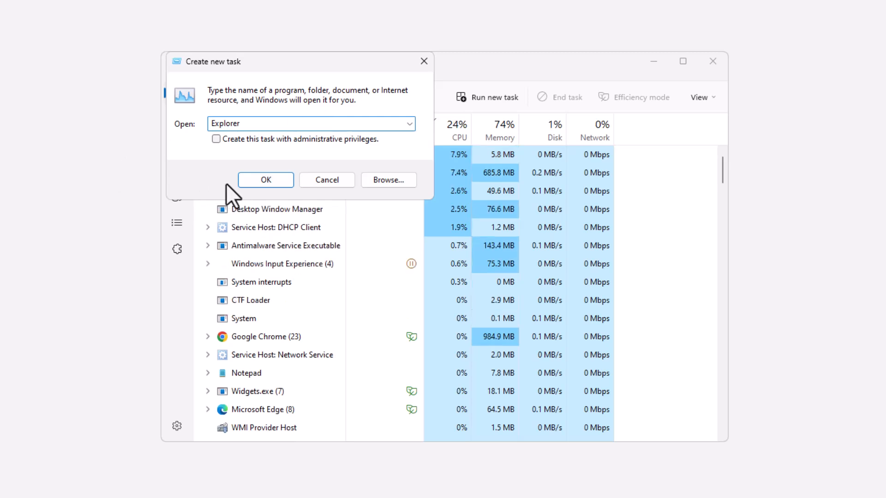
pyautogui.click(253, 179)
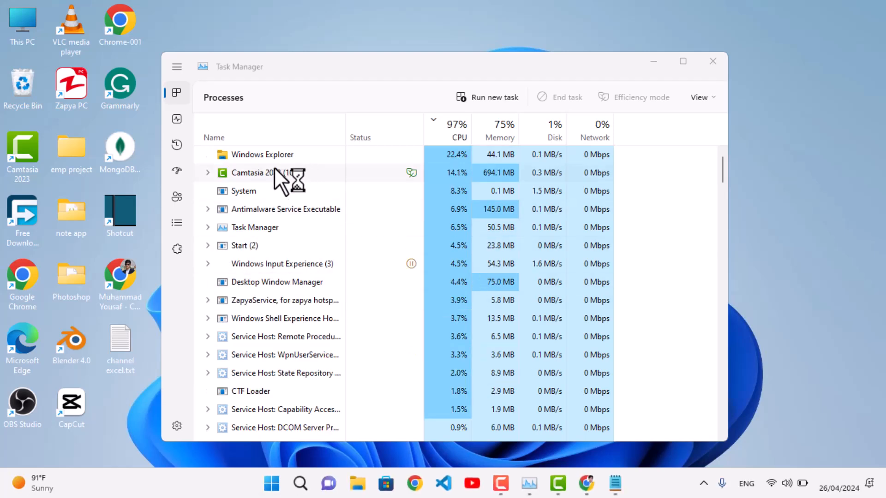
pyautogui.click(713, 62)
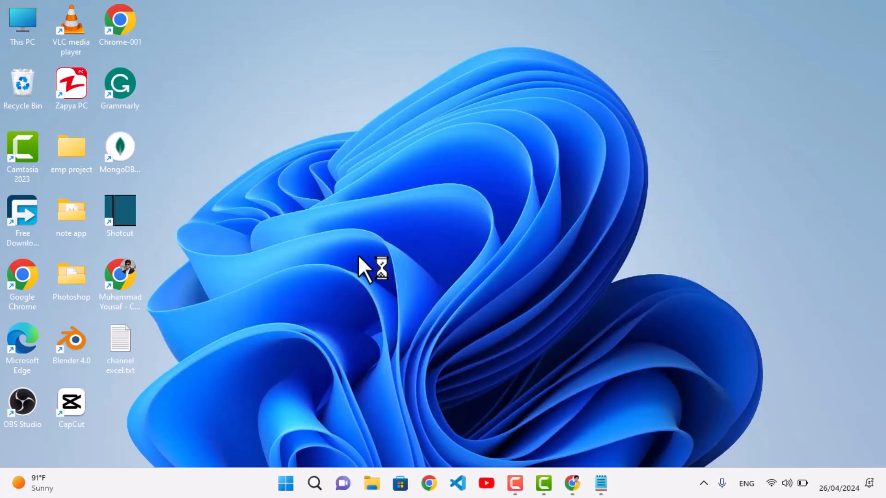